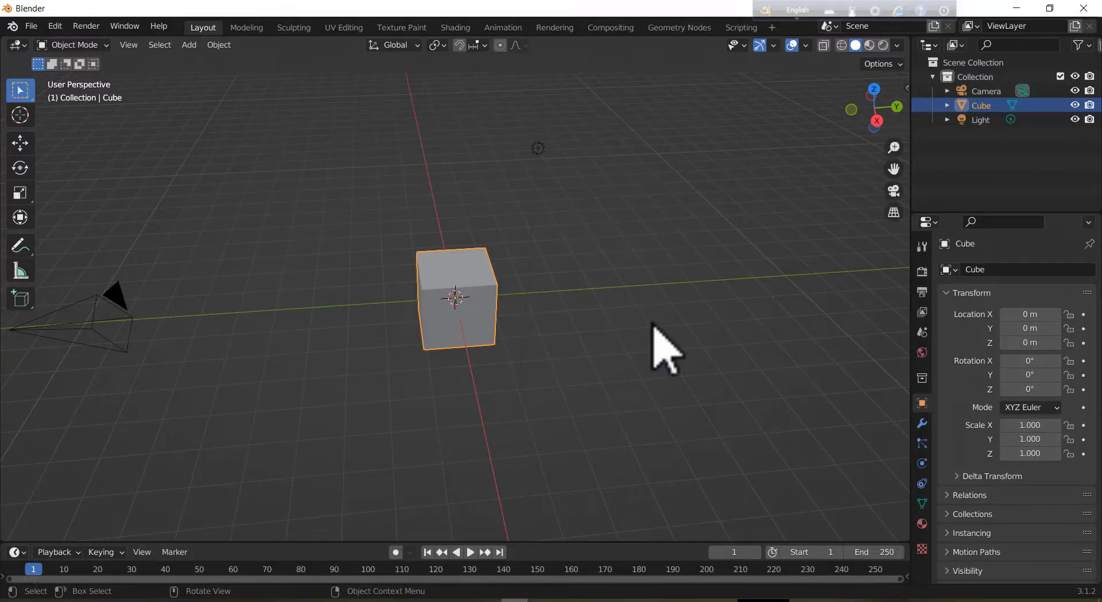
Delete the default cube, camera and light from the scene and switch to the front view
middle_click_drag(364, 227, 383, 193)
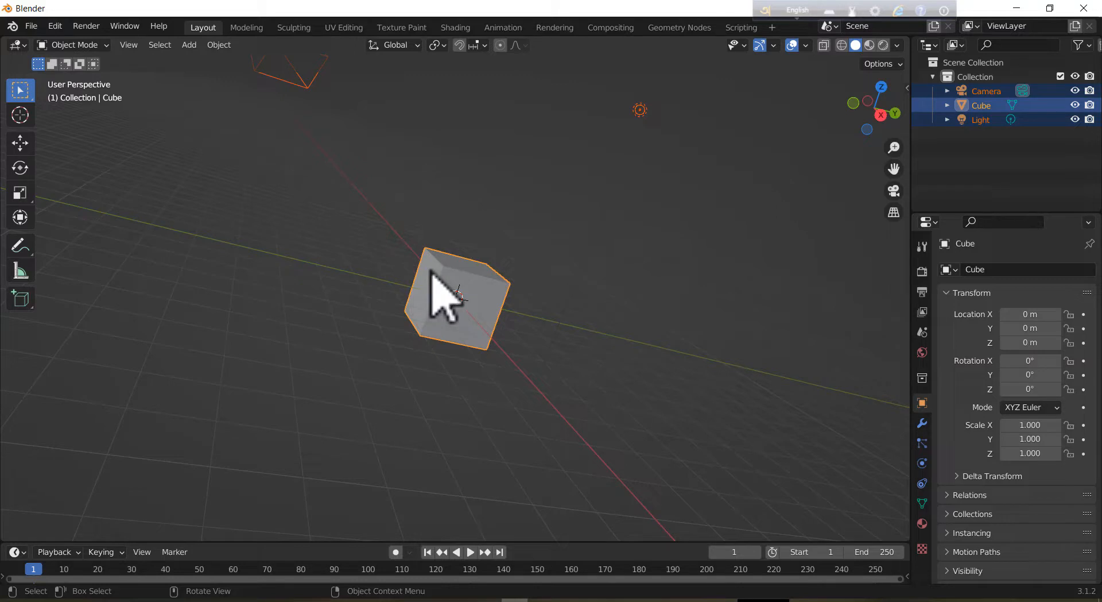
key("Delete")
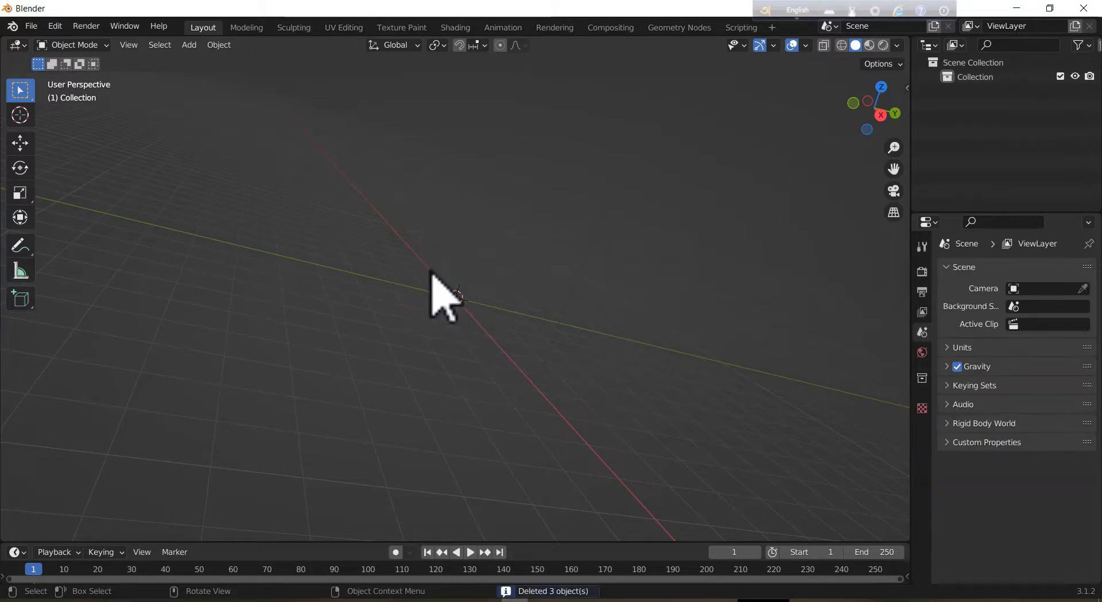
key("KP_1")
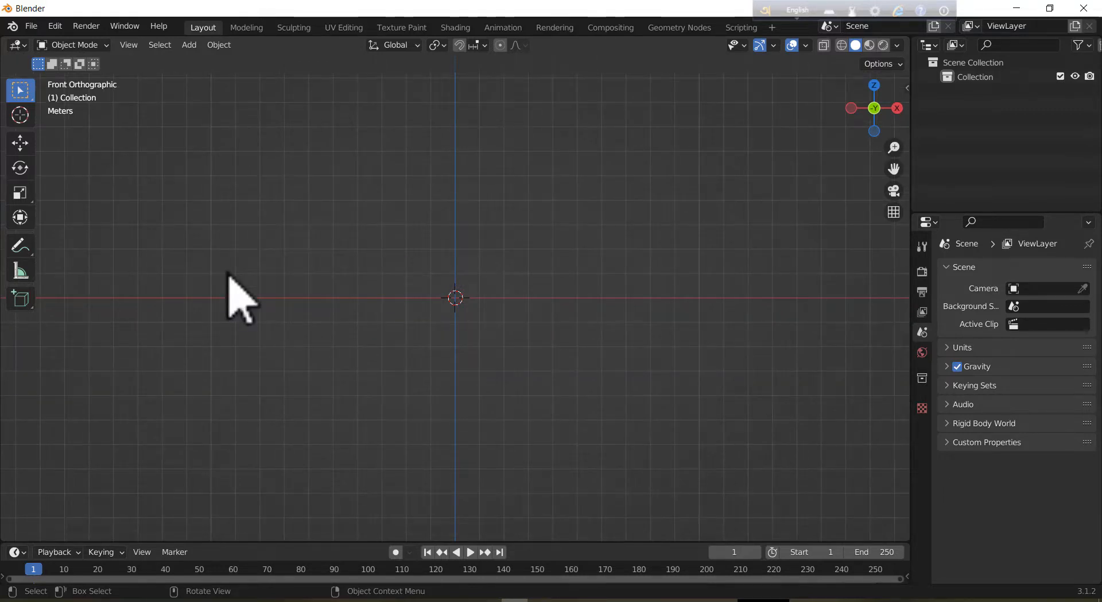
Enable the Add Mesh: BoltFactory add-on in the preferences
left_click(55, 26)
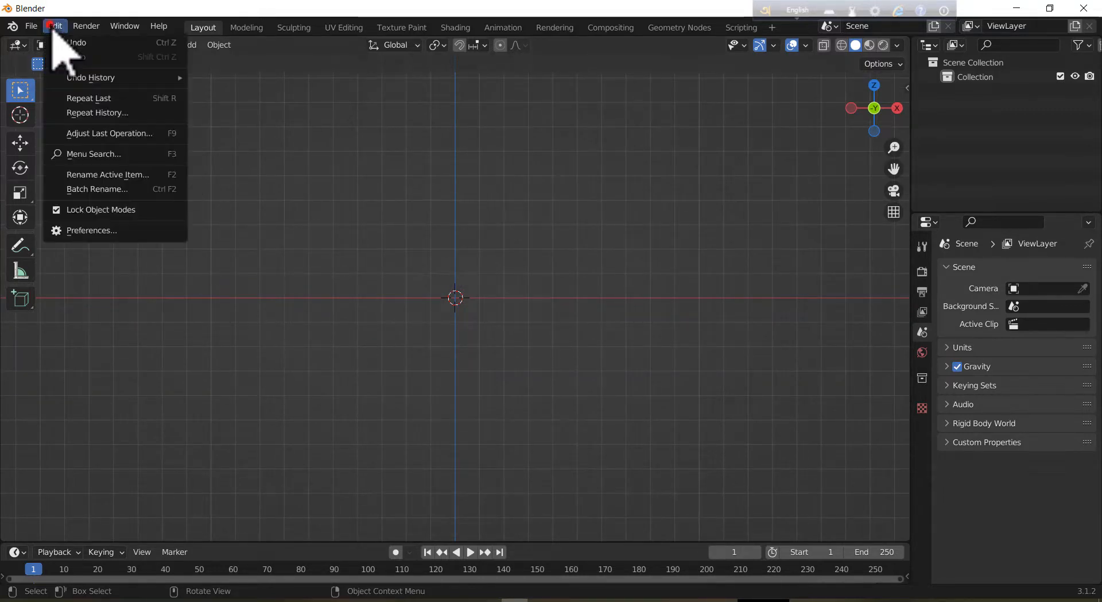
left_click(107, 231)
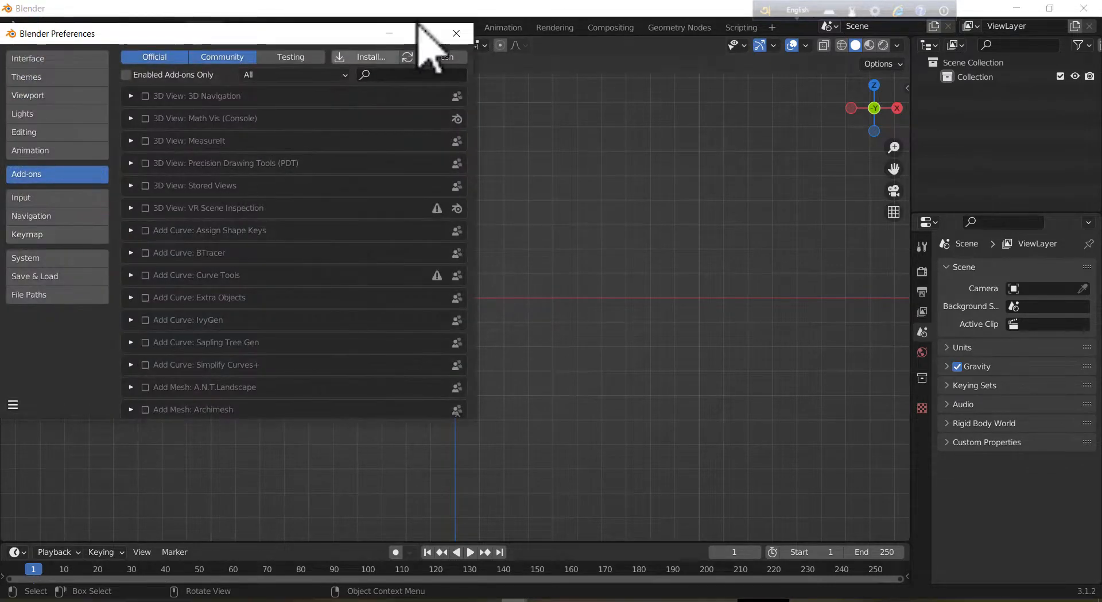
left_click(385, 74)
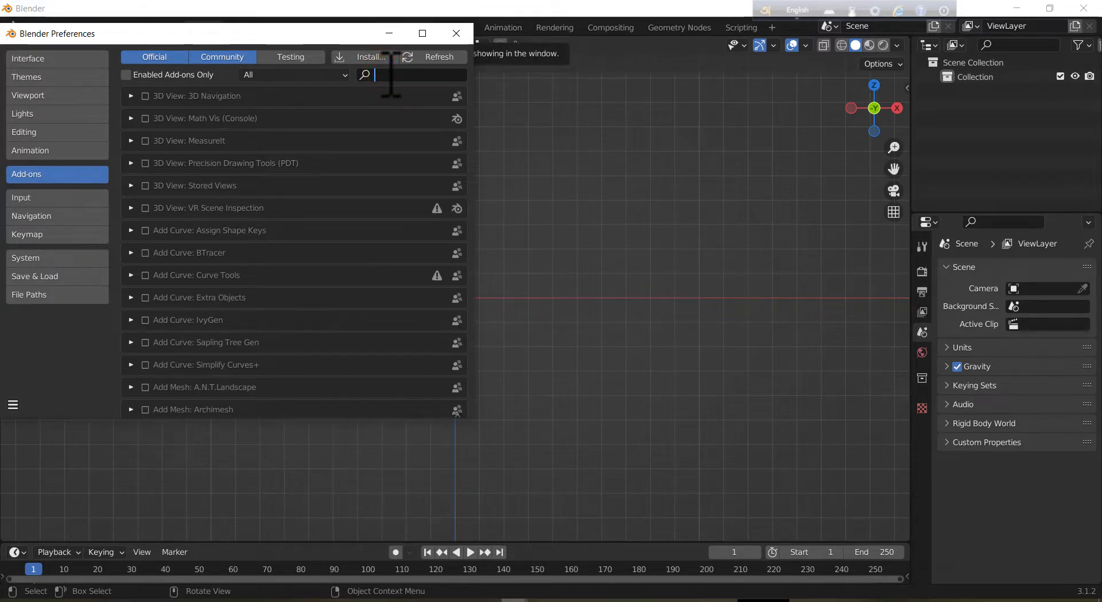
type("bolt")
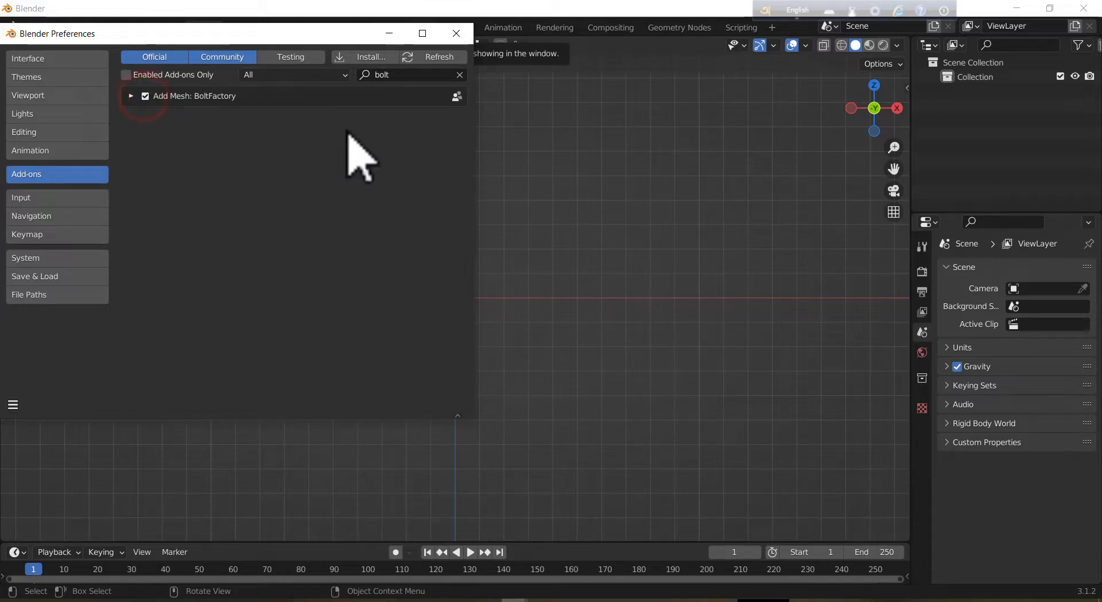
left_click(457, 33)
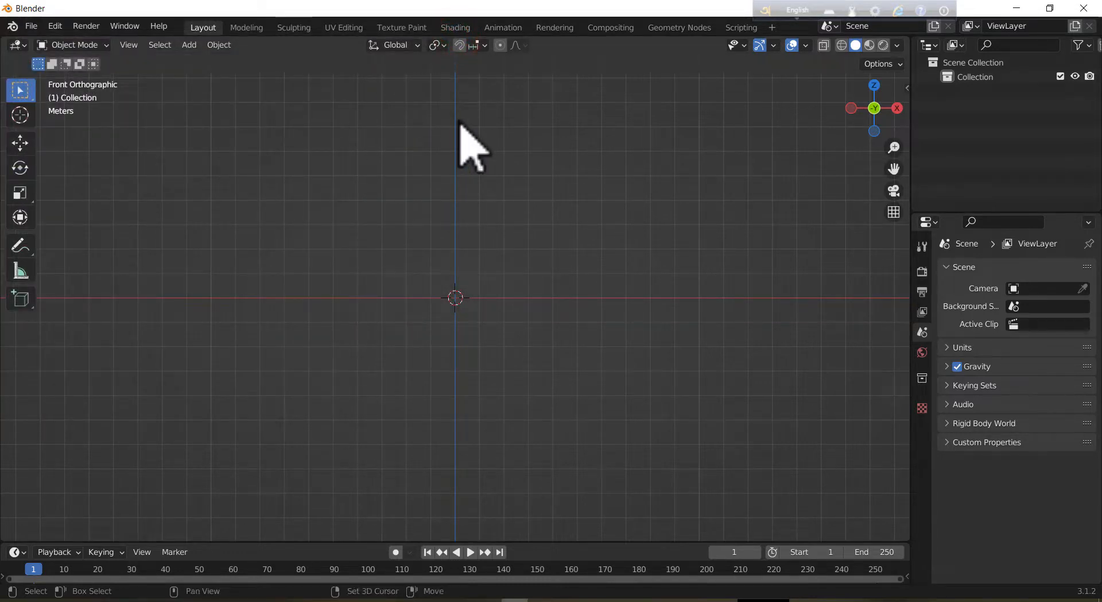
Add a bolt mesh at the world origin and expand its creation settings
key("shift+a")
mouse_move(462, 121)
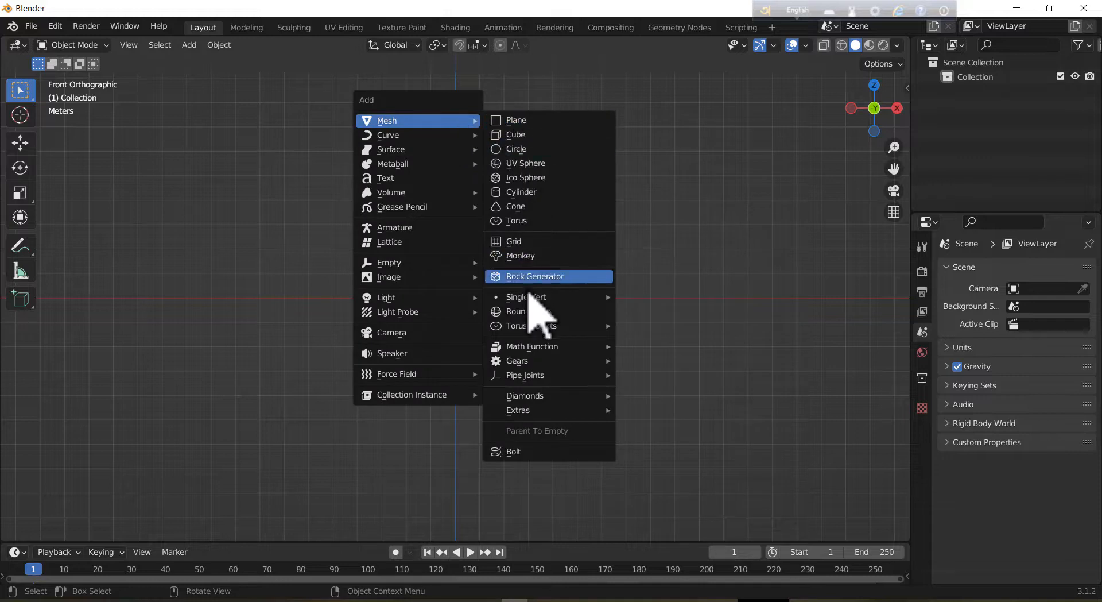
left_click(550, 452)
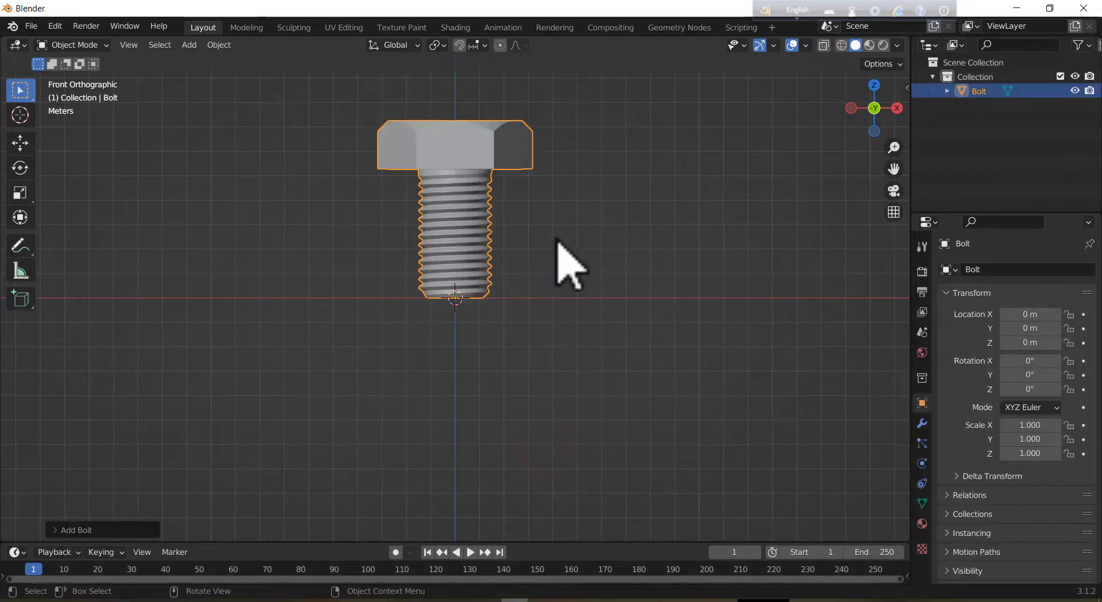
middle_click_drag(611, 176, 705, 282)
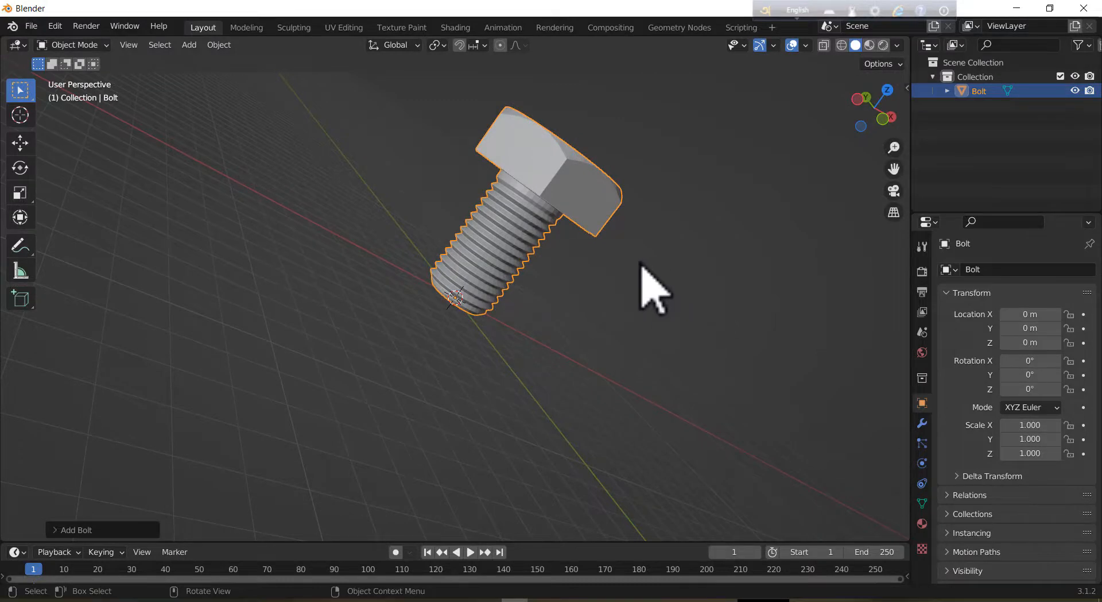
scroll(633, 263, "down", 1)
middle_click_drag(632, 263, 561, 292)
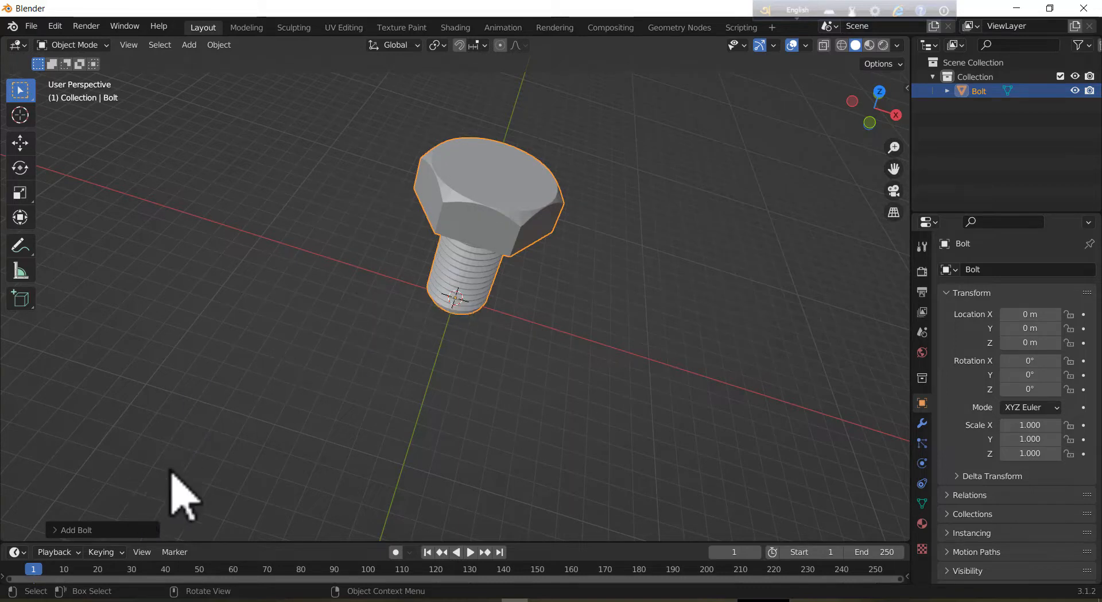
key("KP_1")
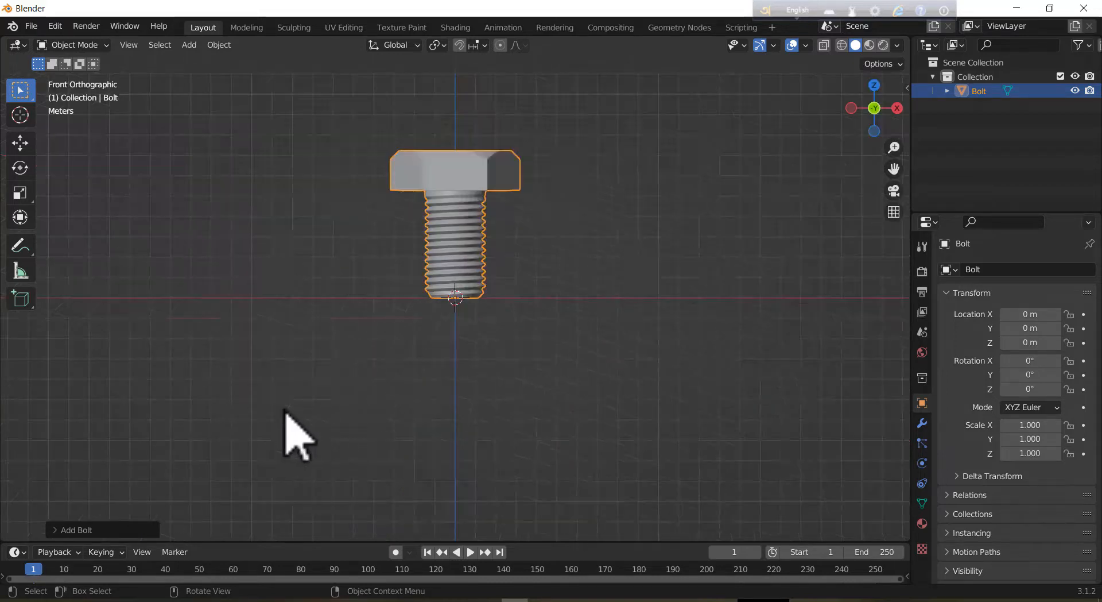
left_click(103, 530)
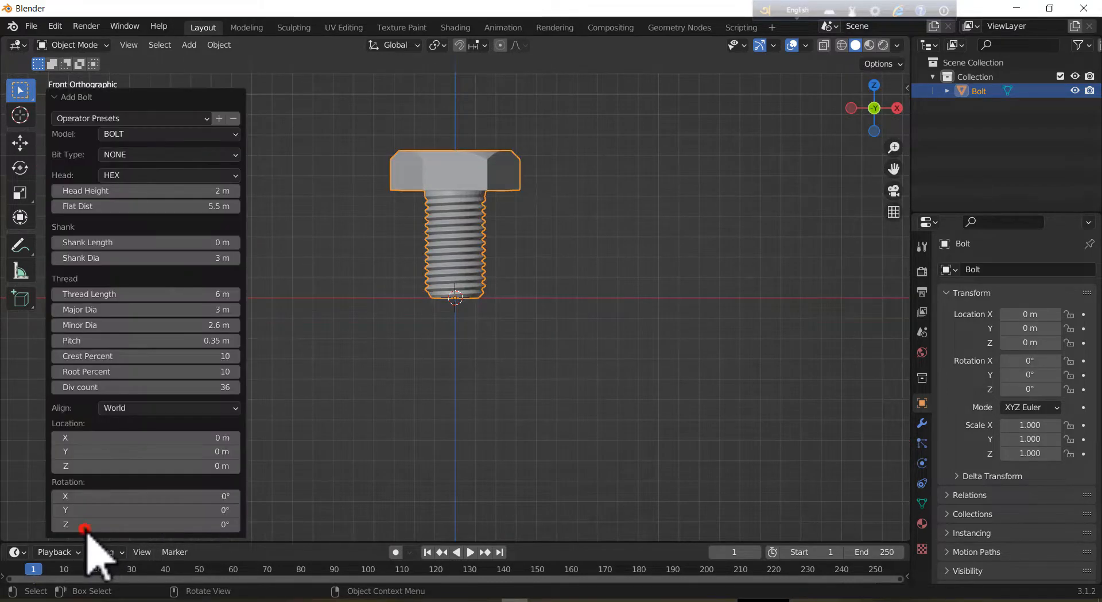
Try the NUT model for the new mesh and return the model to BOLT
left_click(145, 137)
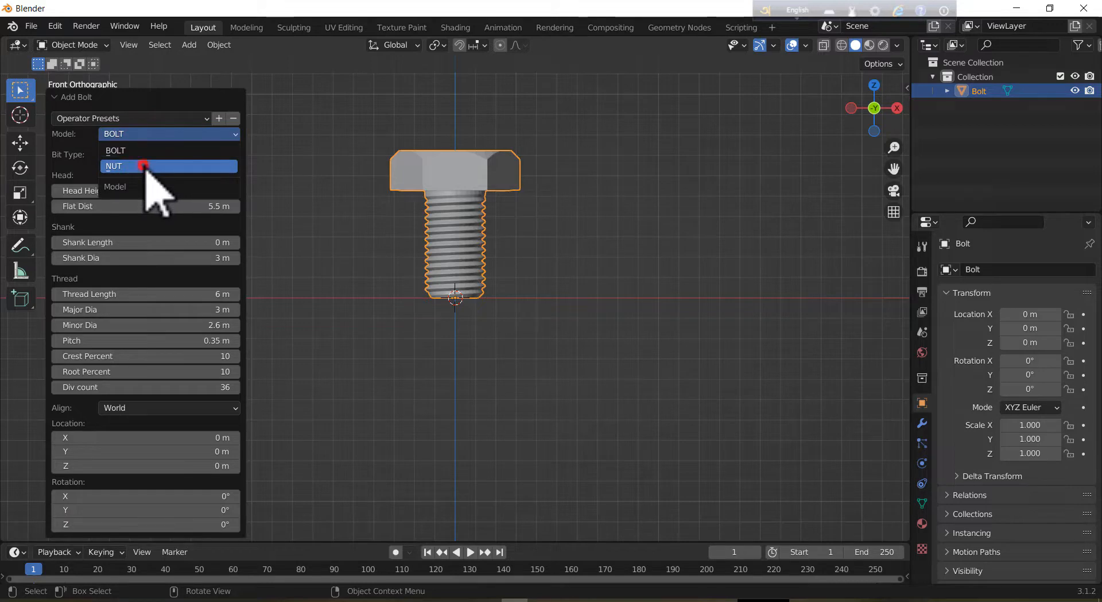
left_click(144, 166)
left_click(144, 226)
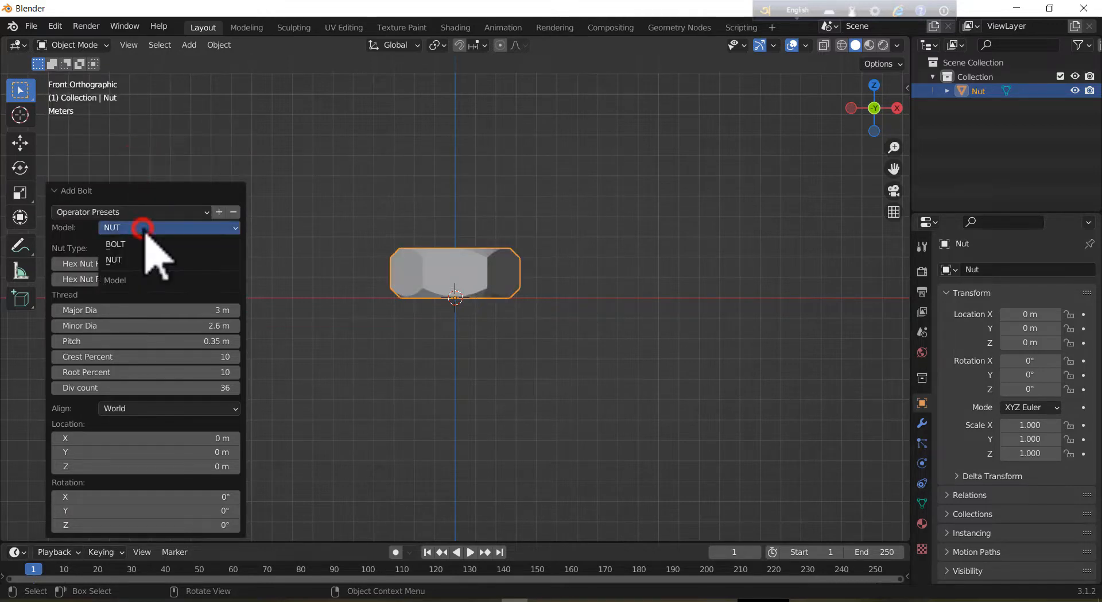
left_click(143, 243)
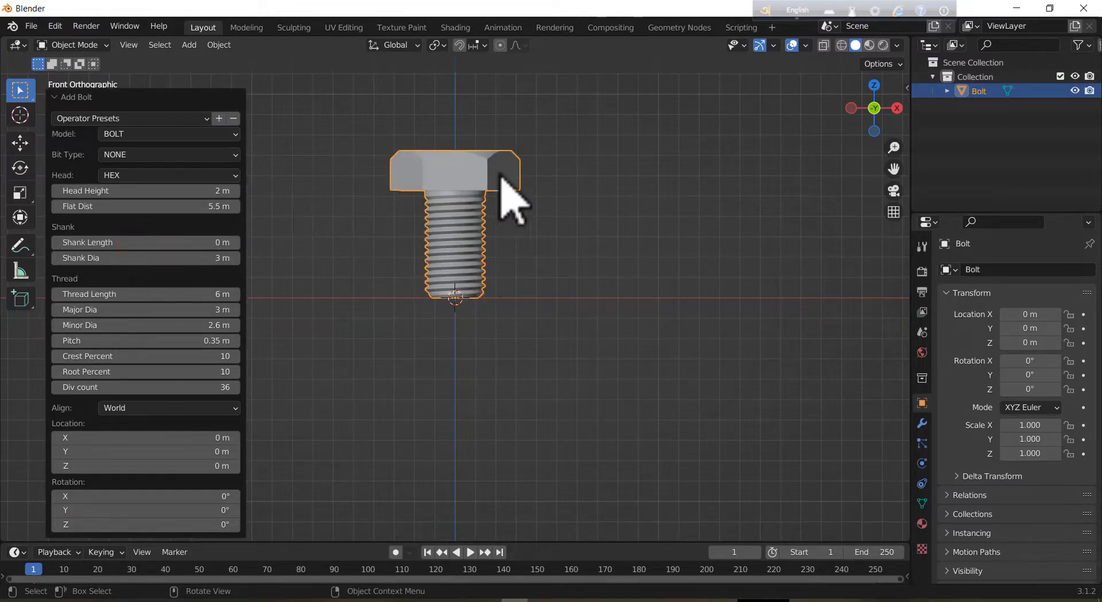
Try the ALLEN and TORX bit types on the bolt head
middle_click_drag(611, 137, 542, 276)
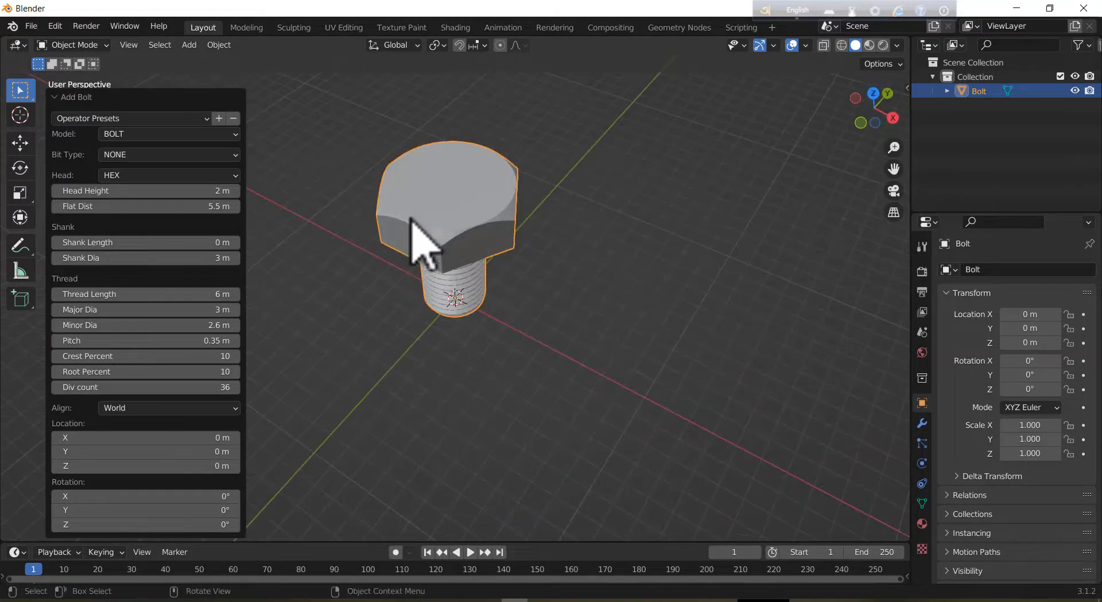
left_click(139, 154)
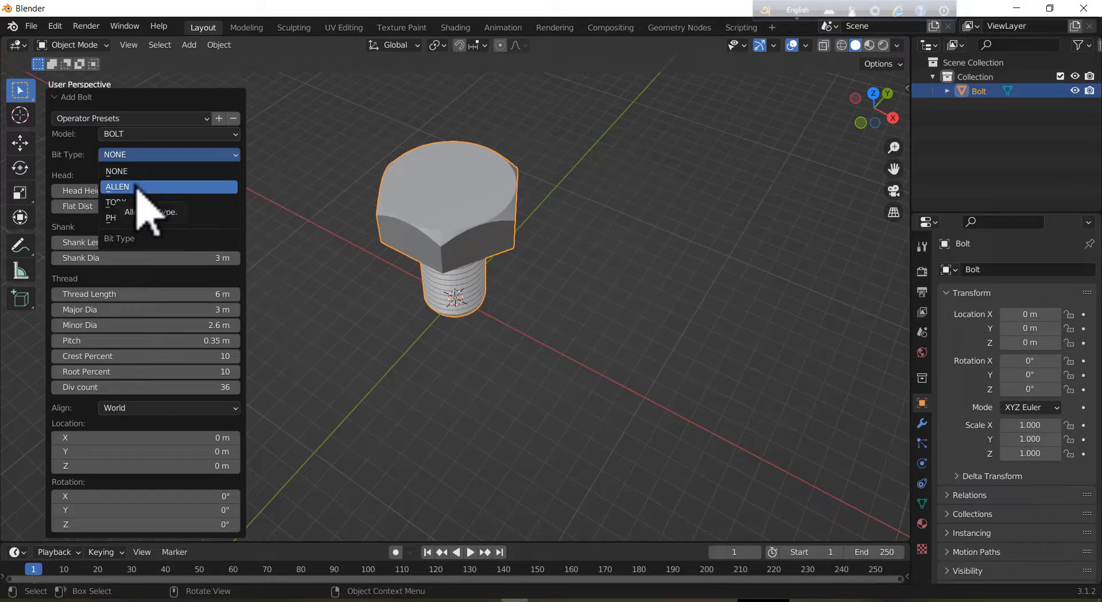
left_click(137, 185)
middle_click_drag(570, 229, 611, 226)
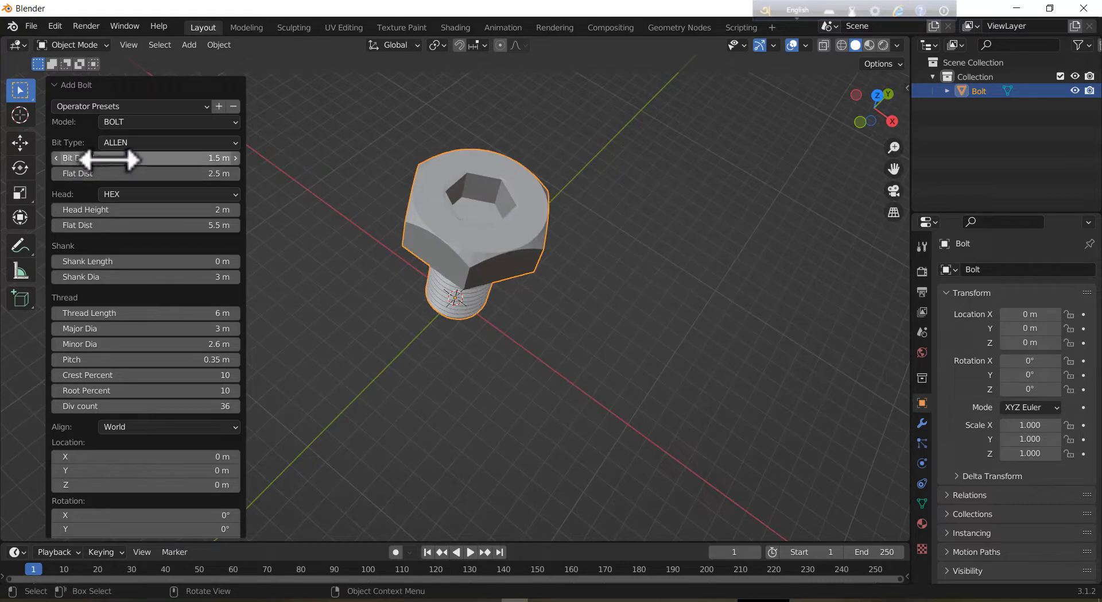
left_click(152, 143)
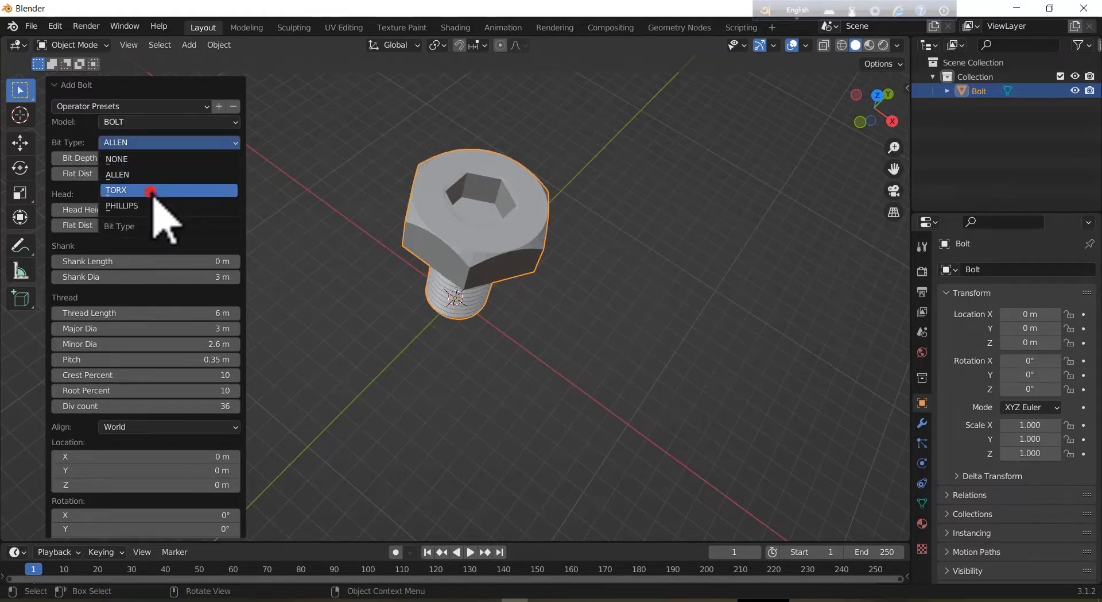
left_click(150, 191)
middle_click_drag(489, 218, 477, 258)
scroll(477, 258, "up", 1)
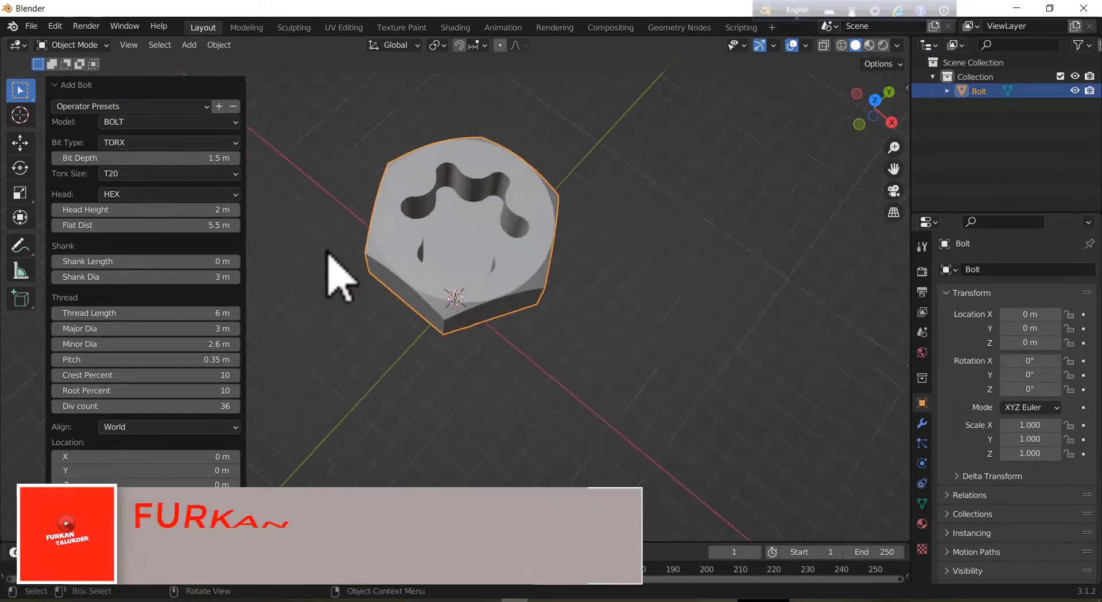
Try the PHILLIPS bit type on the bolt head and return the bit type to NONE
left_click(155, 143)
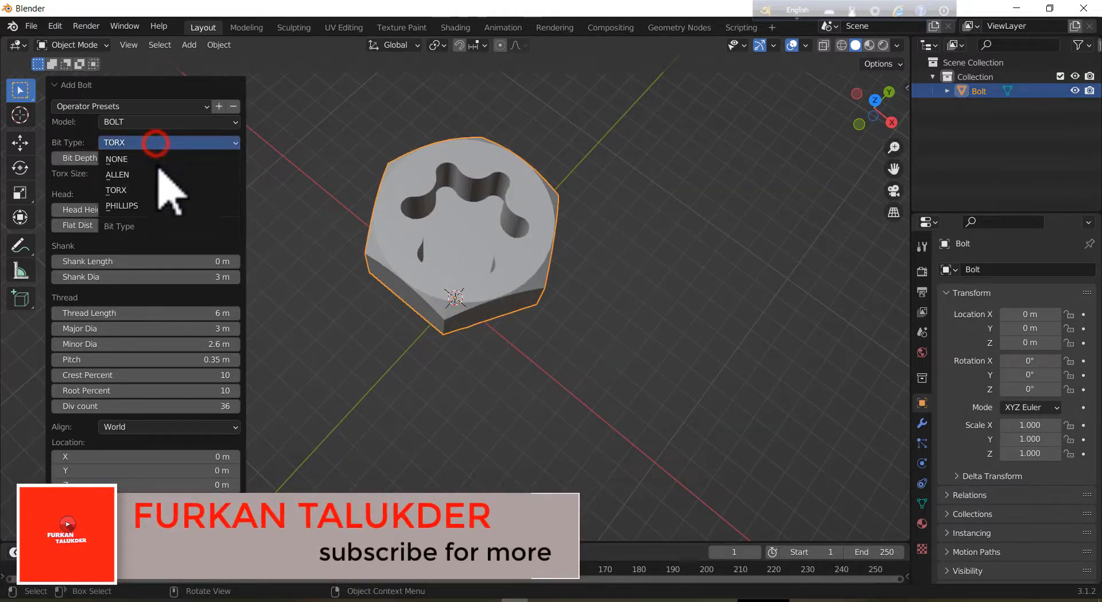
left_click(157, 205)
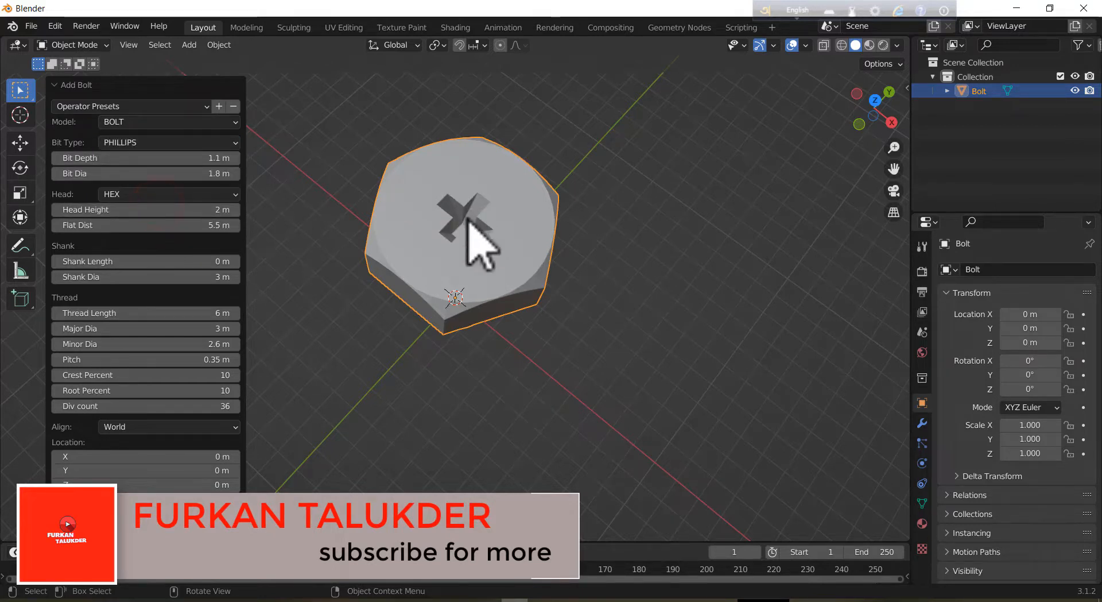
middle_click_drag(468, 230, 506, 252)
left_click(159, 142)
left_click(154, 159)
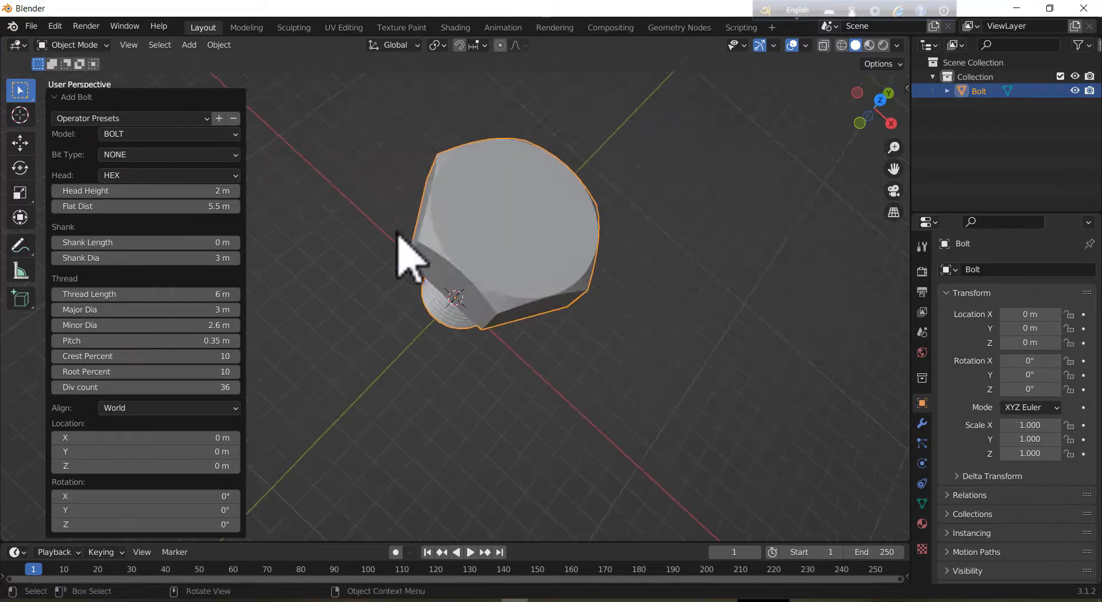
Try the 12 POINT head shape on the bolt
left_click(130, 172)
left_click(120, 173)
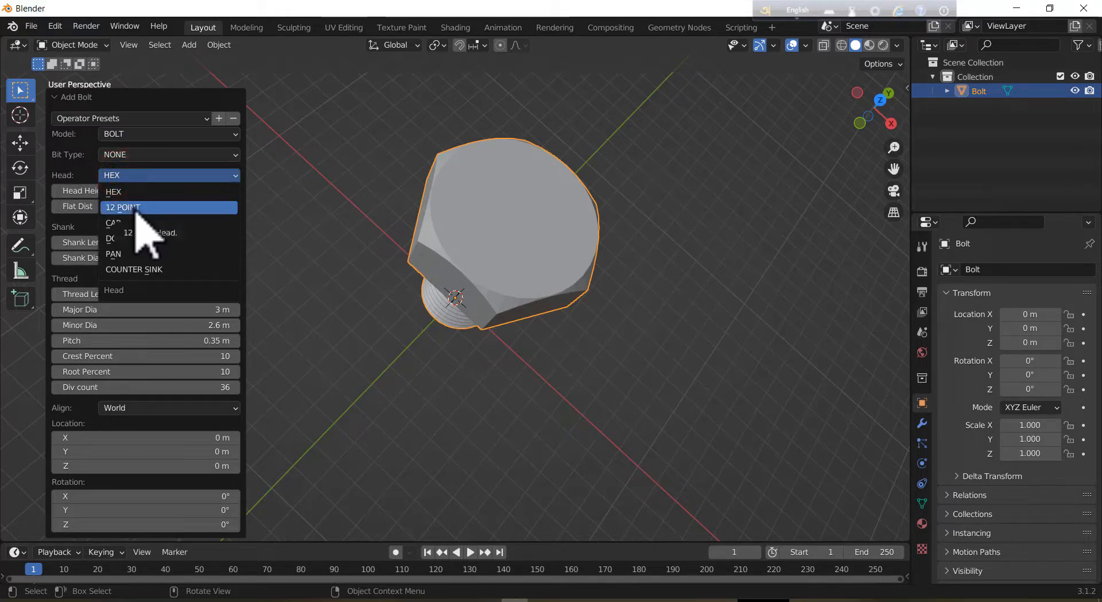
left_click(134, 208)
middle_click_drag(459, 239, 563, 242)
Try the CAP head shape on the bolt and return the head to HEX
left_click(134, 162)
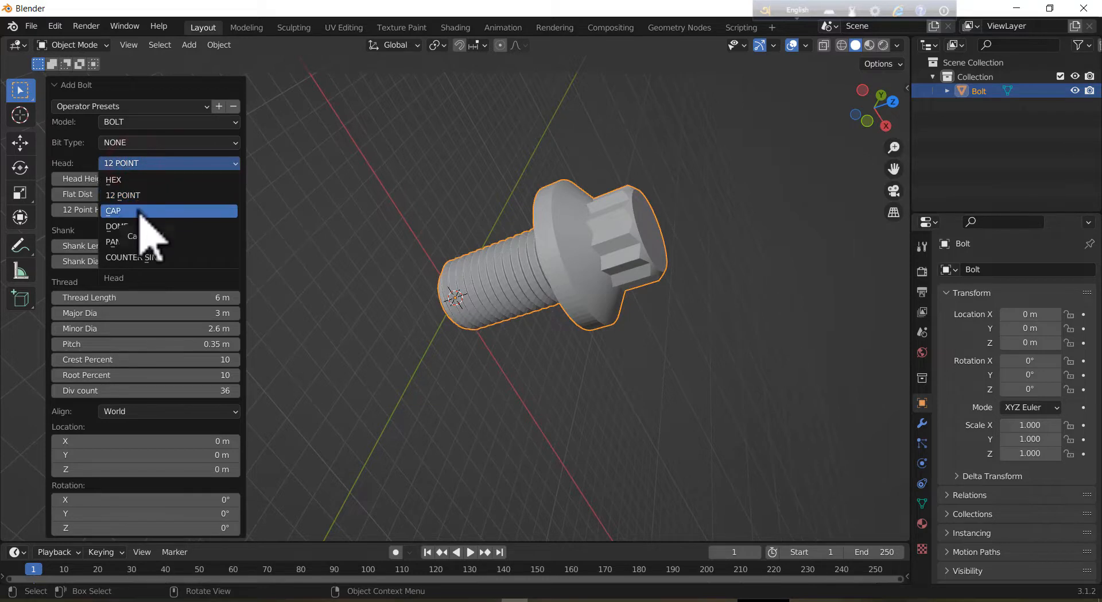
left_click(143, 211)
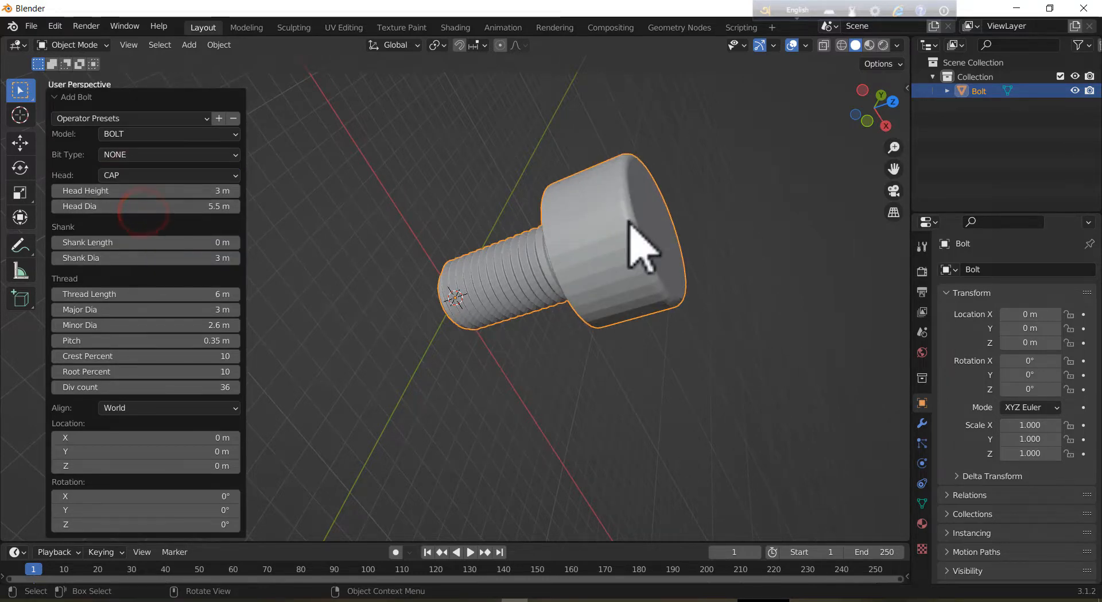
middle_click_drag(630, 224, 524, 201)
left_click(134, 174)
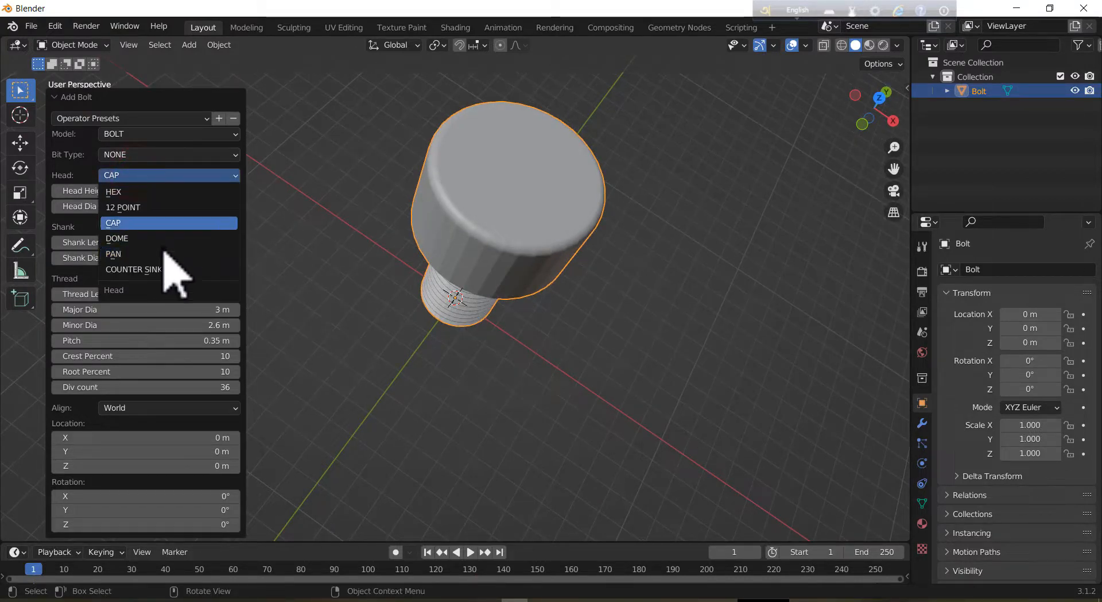
left_click(161, 193)
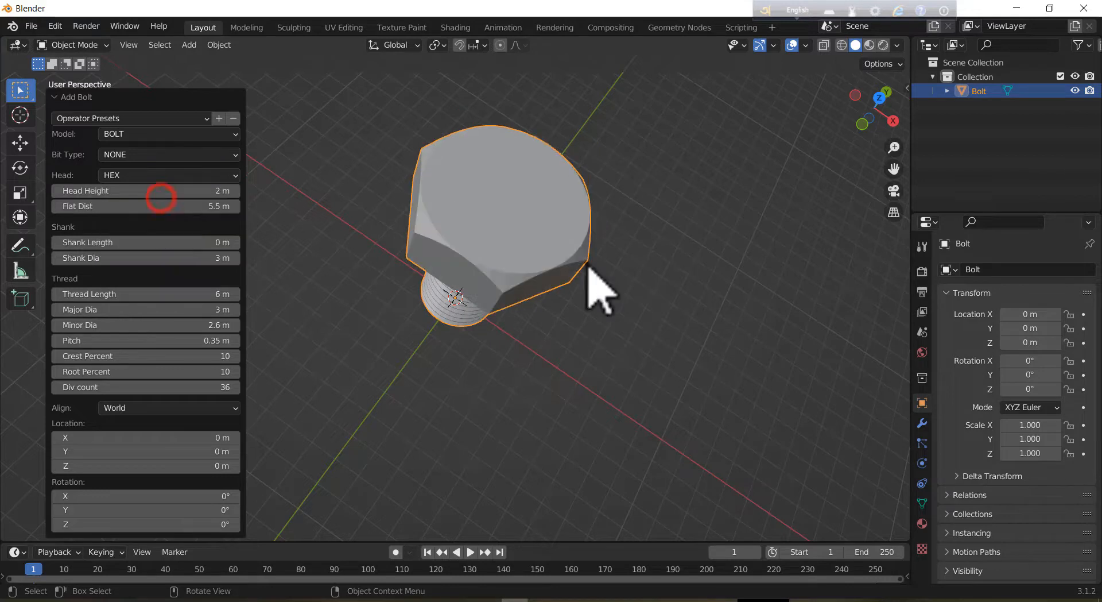
Set the bolt's shank length to 0.1 m and its thread length to 9 m
middle_click_drag(615, 266, 675, 210)
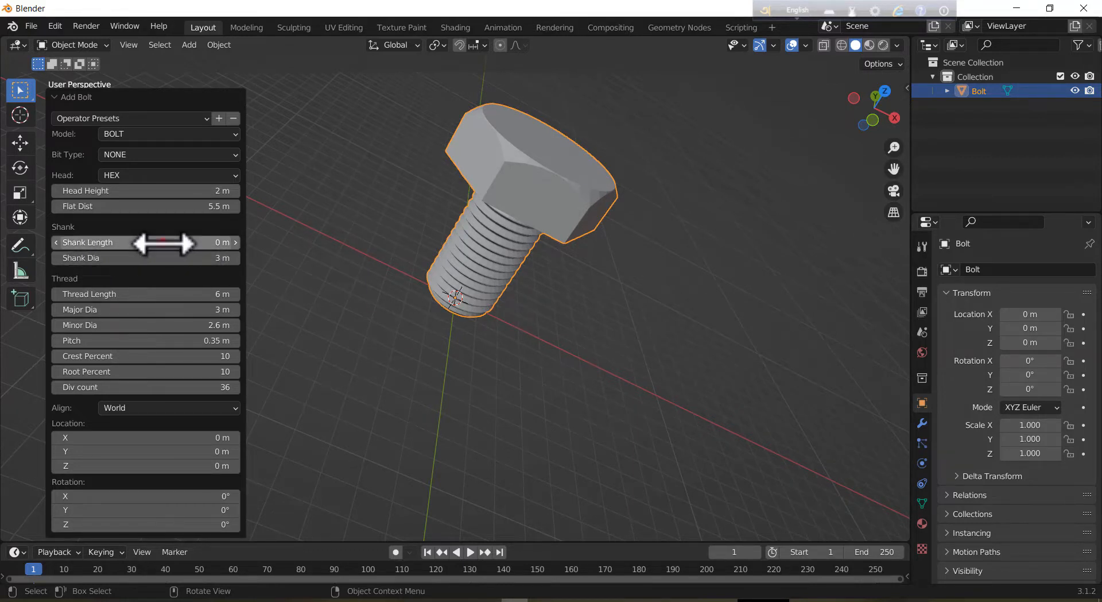
mouse_move(160, 242)
left_mouse_down()
mouse_move(218, 242)
mouse_move(144, 241)
left_mouse_up()
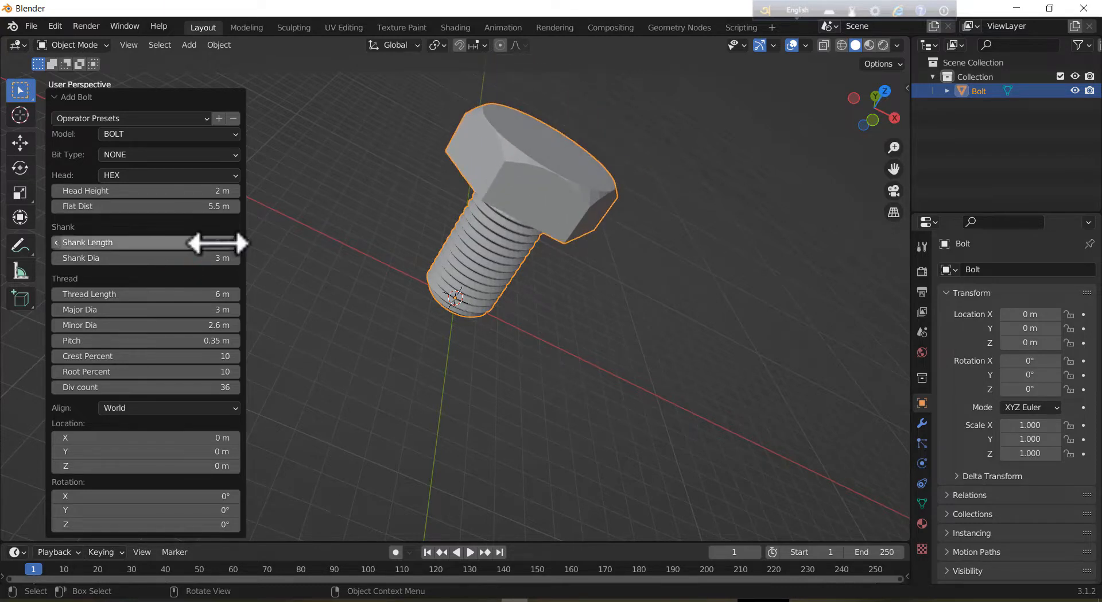
left_click_drag(183, 242, 187, 242)
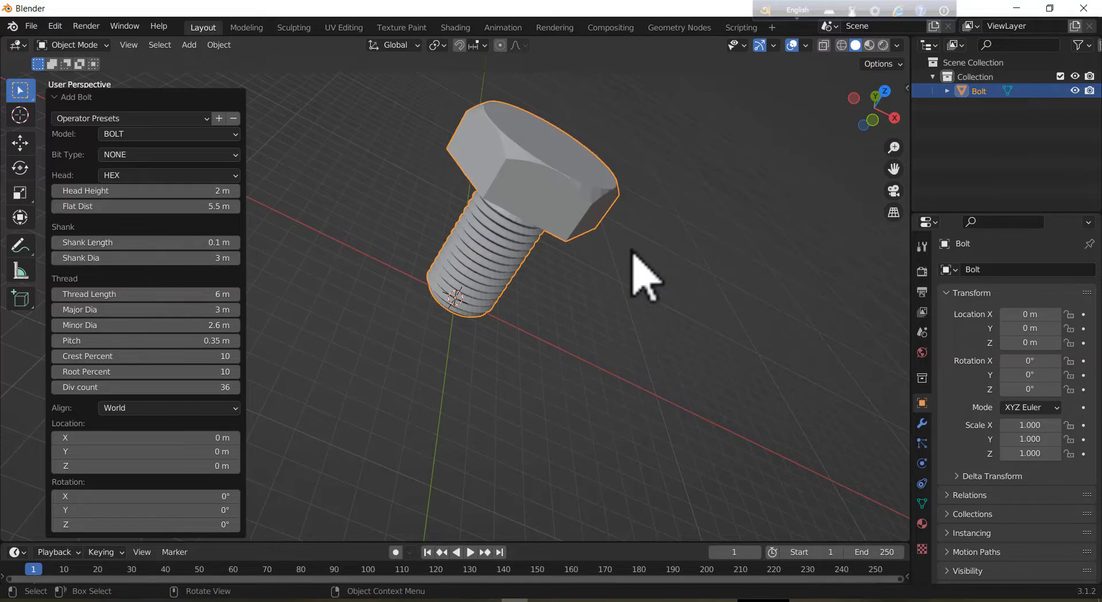
key("KP_1")
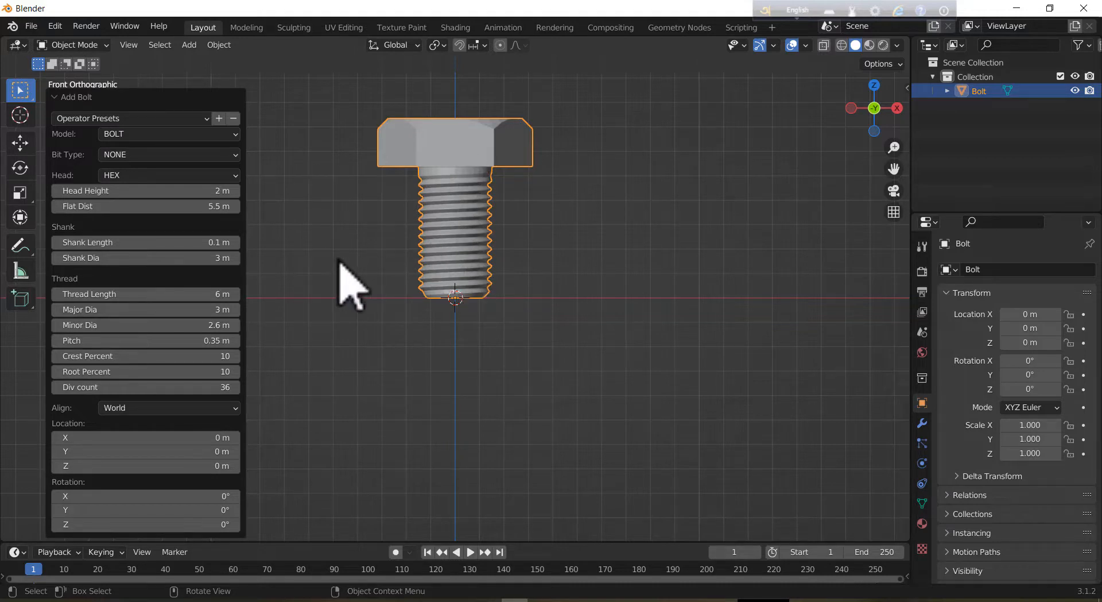
left_click_drag(126, 298, 197, 298)
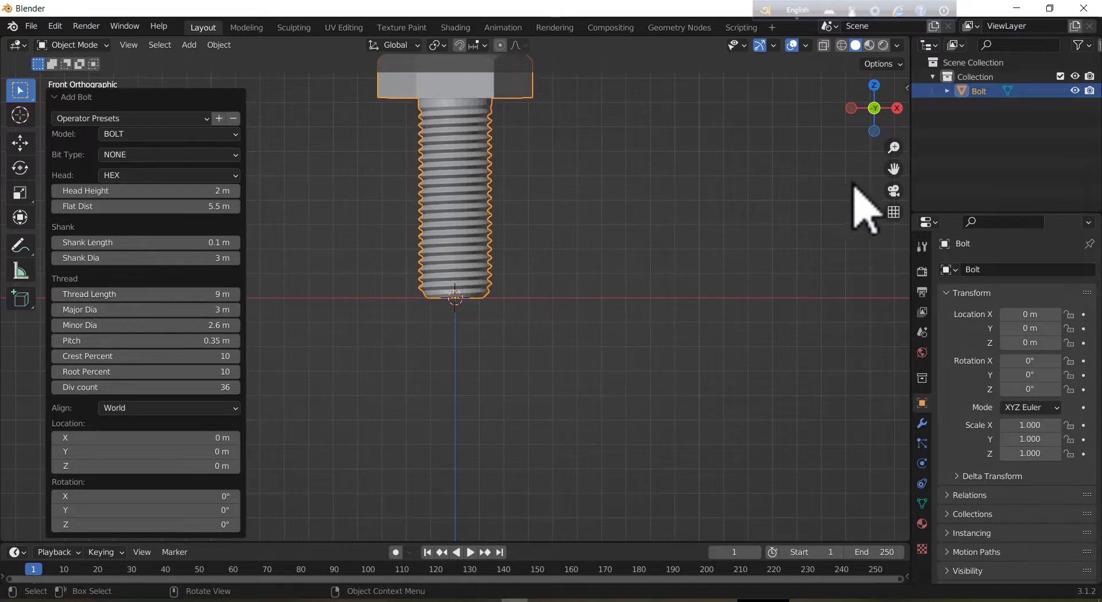
Add another BoltFactory bolt at the origin and change its model to NUT
left_click_drag(894, 168, 913, 298)
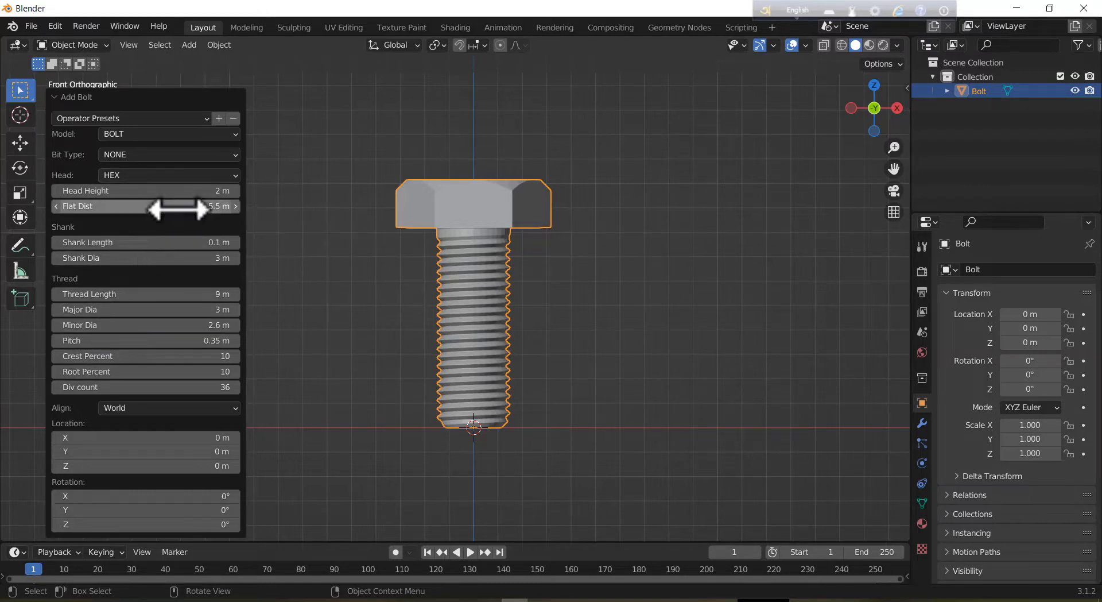
middle_click_drag(345, 270, 419, 315)
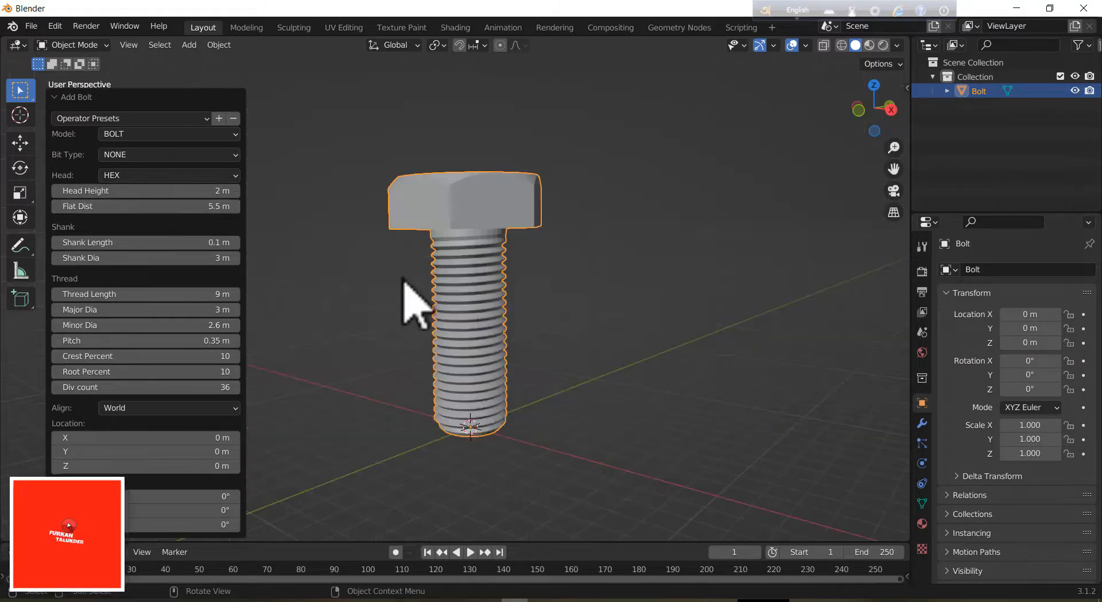
left_click(98, 98)
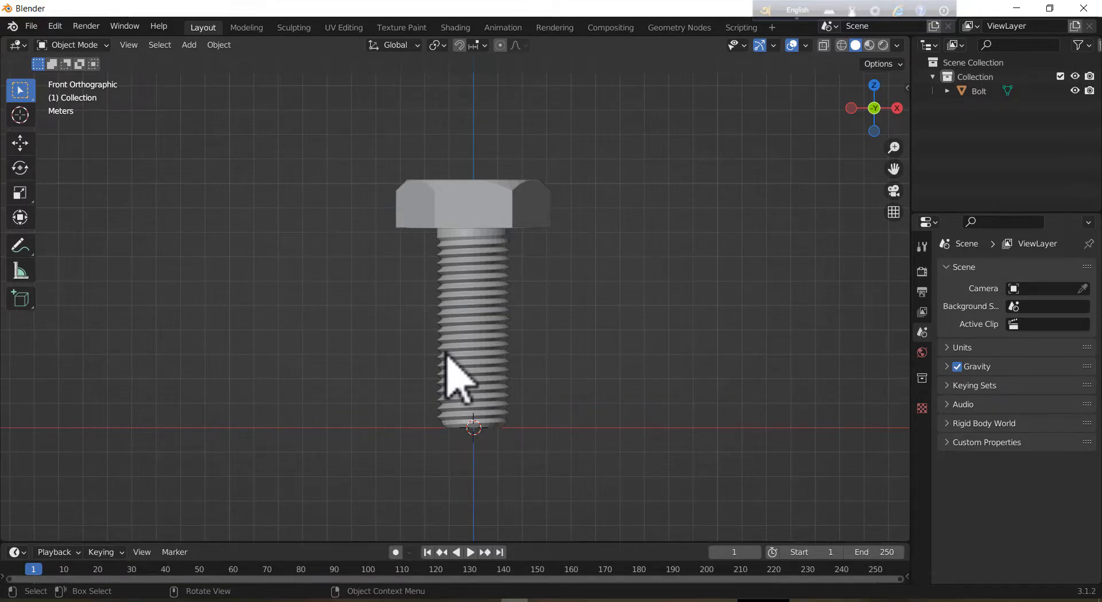
key("shift+a")
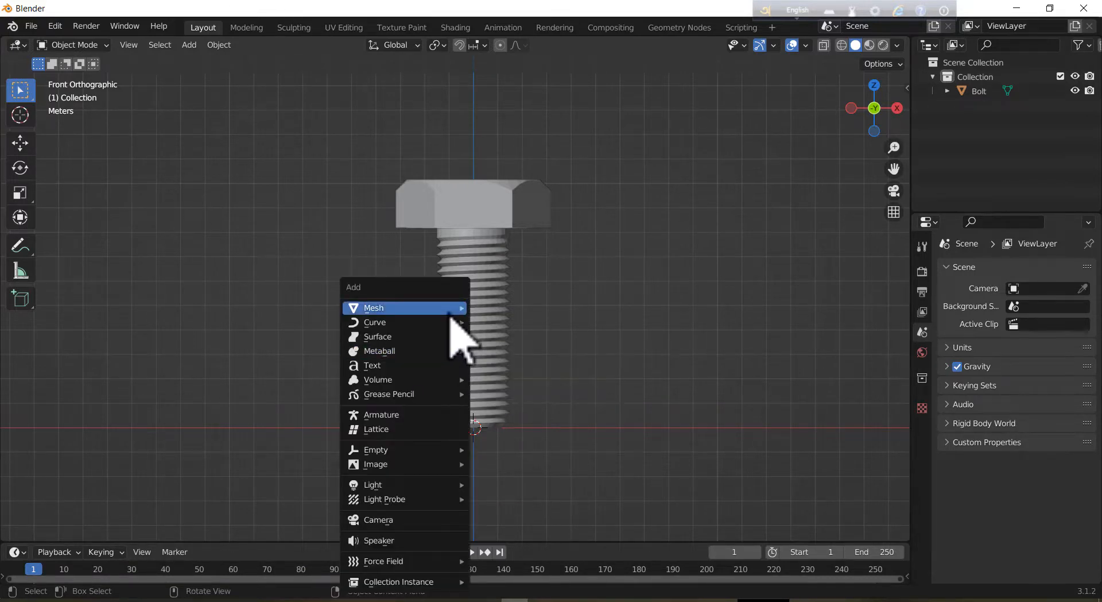
mouse_move(450, 315)
left_click(498, 308)
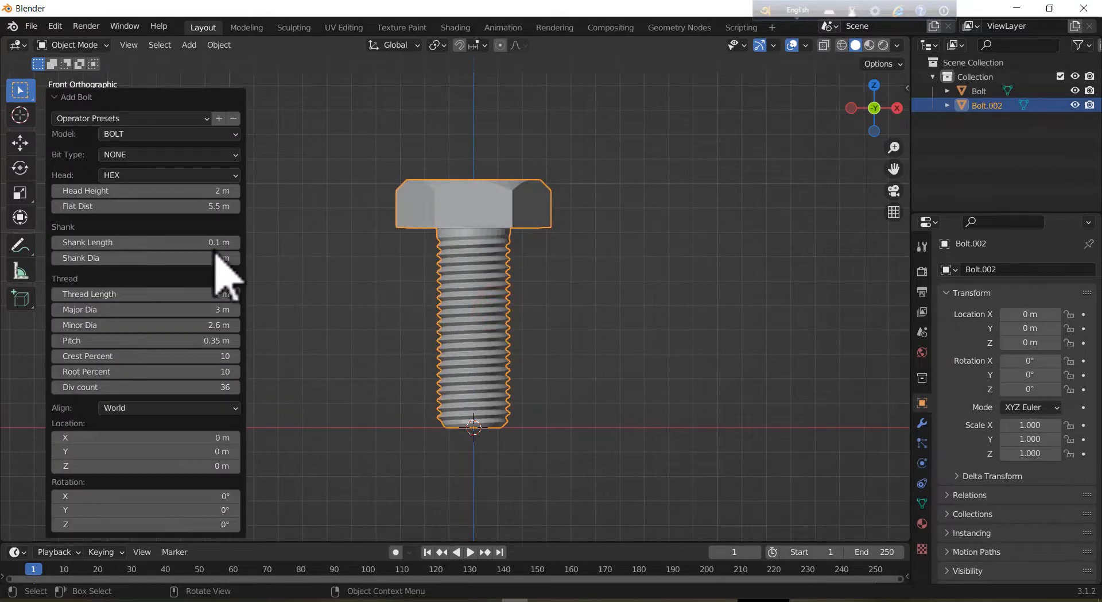
left_click(153, 135)
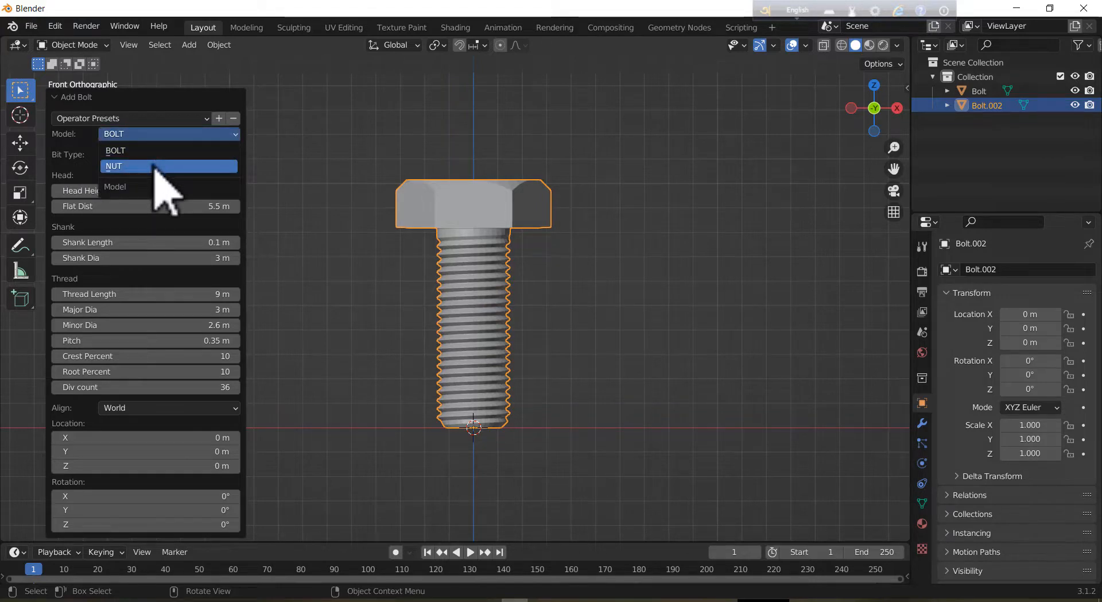
left_click(155, 167)
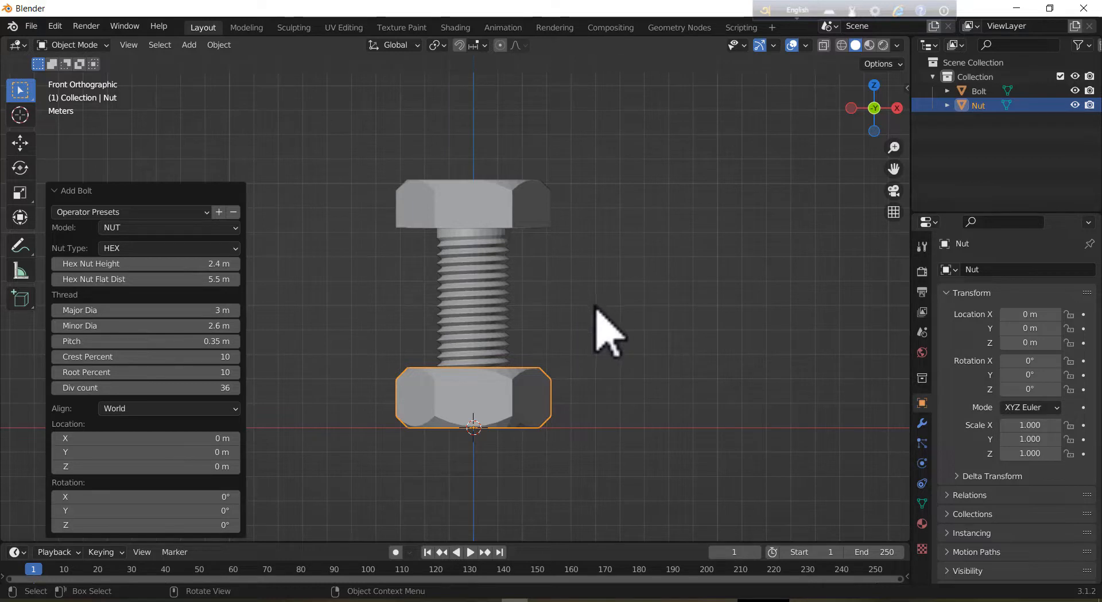
middle_click_drag(473, 398, 569, 322)
key("KP_1")
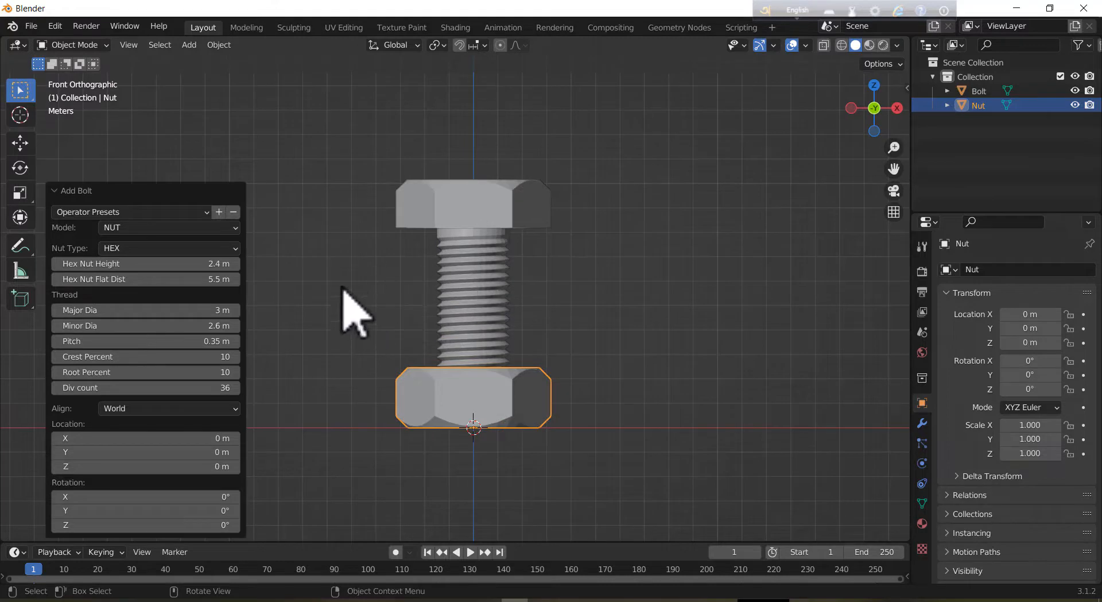
left_click(55, 189)
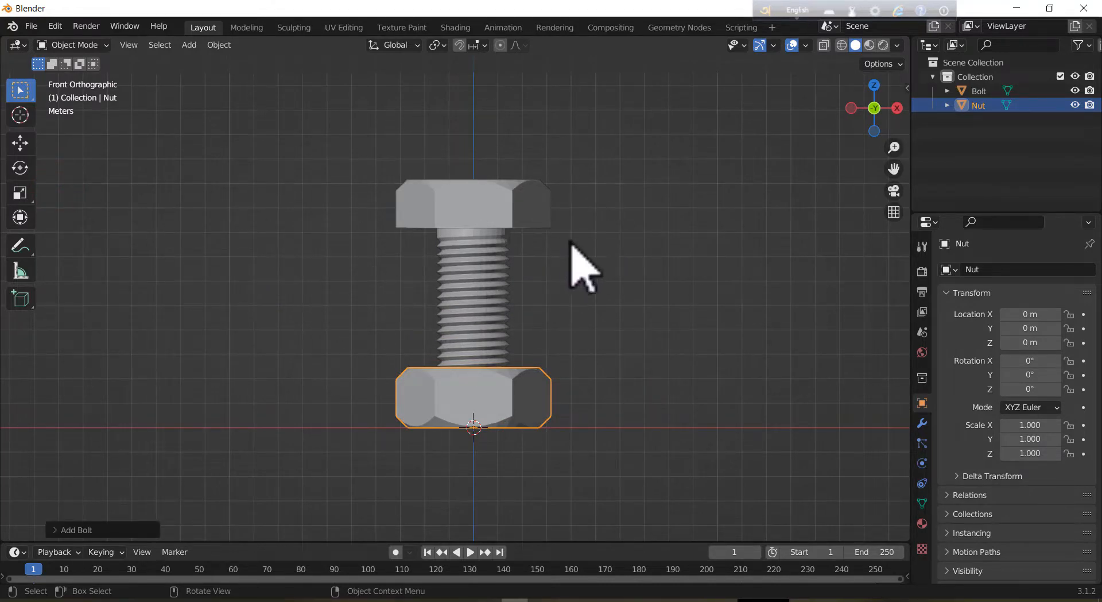
Switch the viewport shading to Material Preview
mouse_move(571, 241)
middle_mouse_down()
mouse_move(502, 325)
mouse_move(522, 288)
mouse_move(595, 270)
mouse_move(565, 247)
middle_mouse_up()
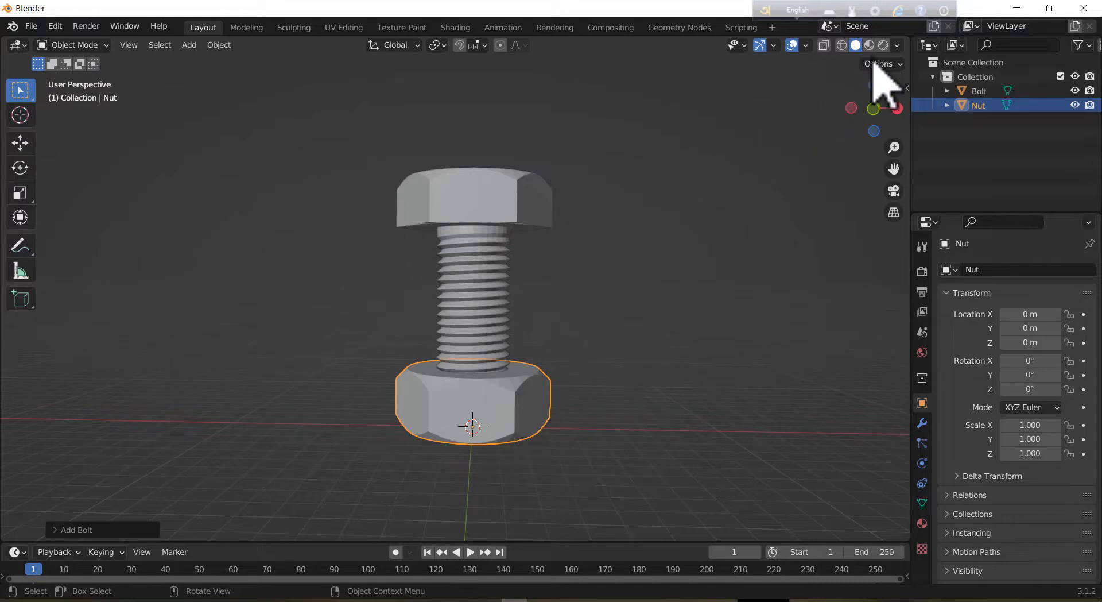
left_click(869, 45)
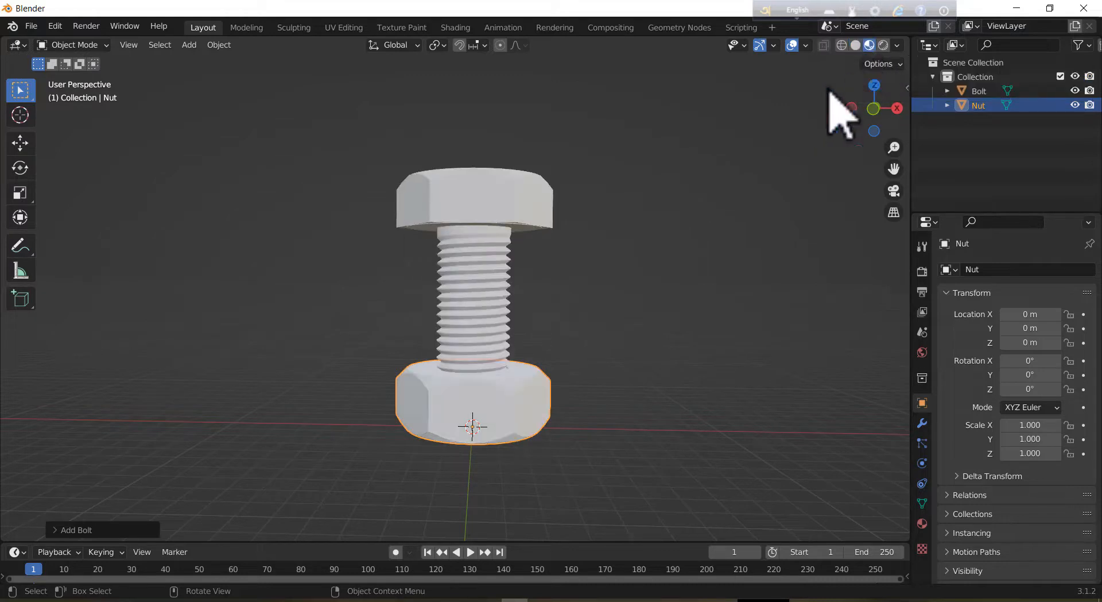
middle_click_drag(728, 209, 751, 217)
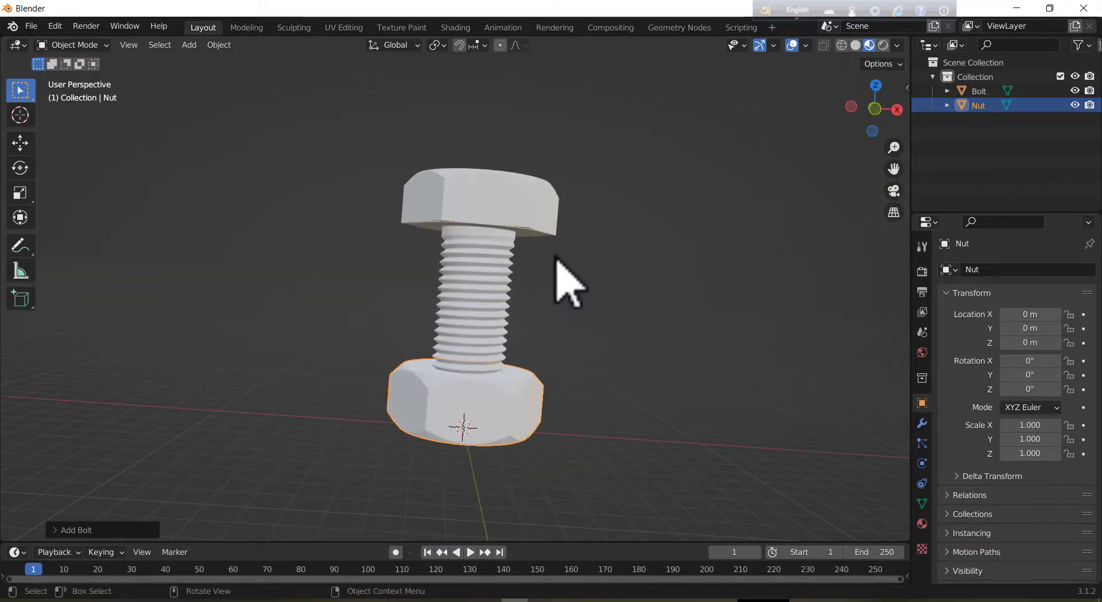
Give the bolt a new material named metal
left_click(460, 201)
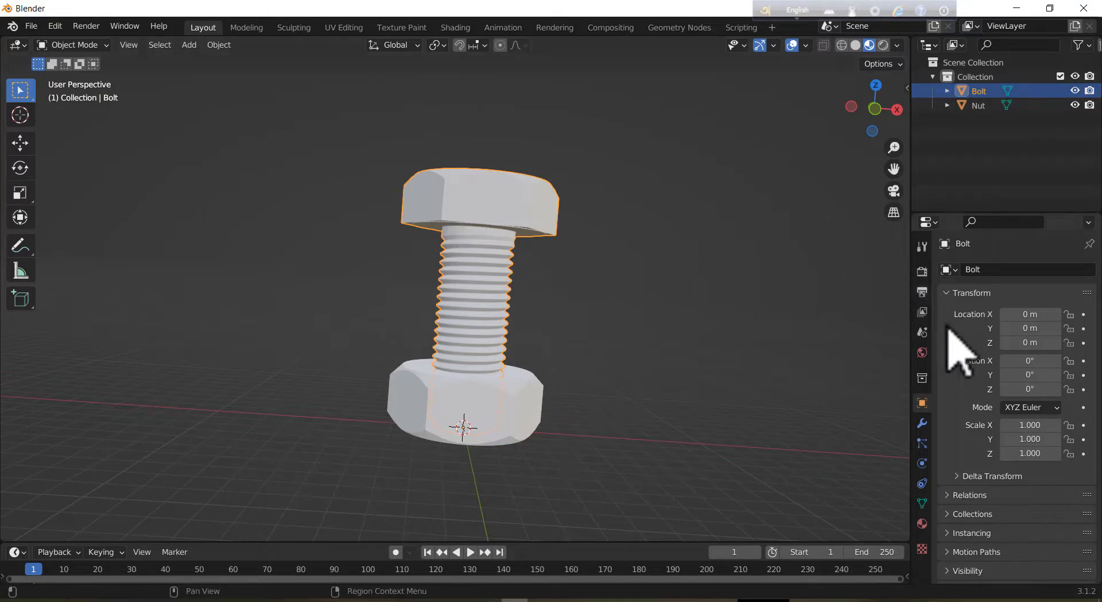
left_click(923, 523)
left_click(1008, 331)
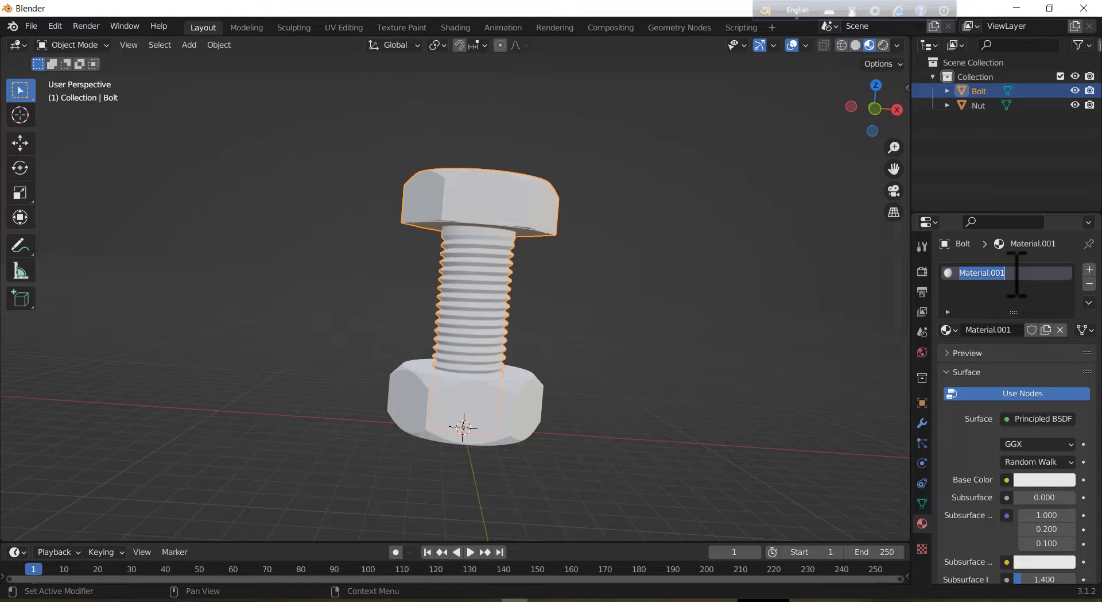
type("metal")
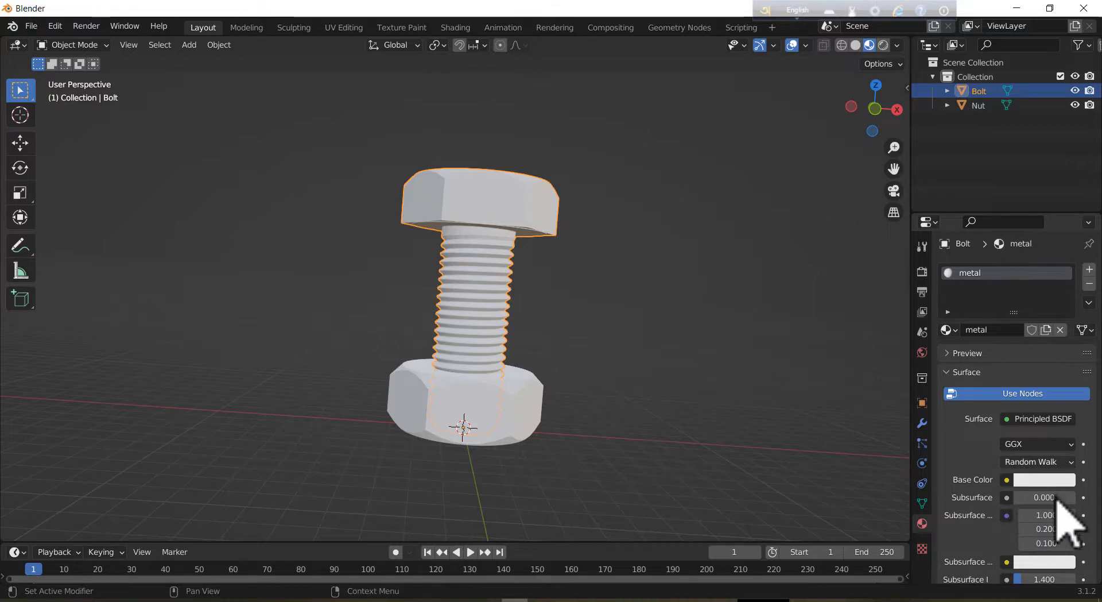
Set the Metallic value of the bolt's material to about 0.725
scroll(1028, 496, "down", 3)
scroll(1051, 500, "down", 6)
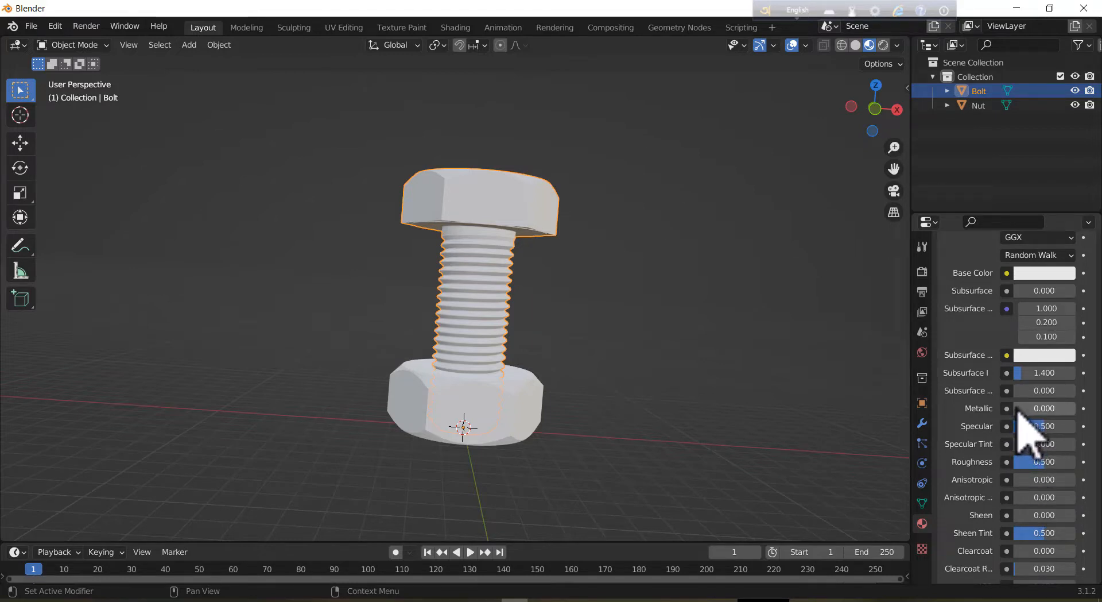
left_click(1016, 408)
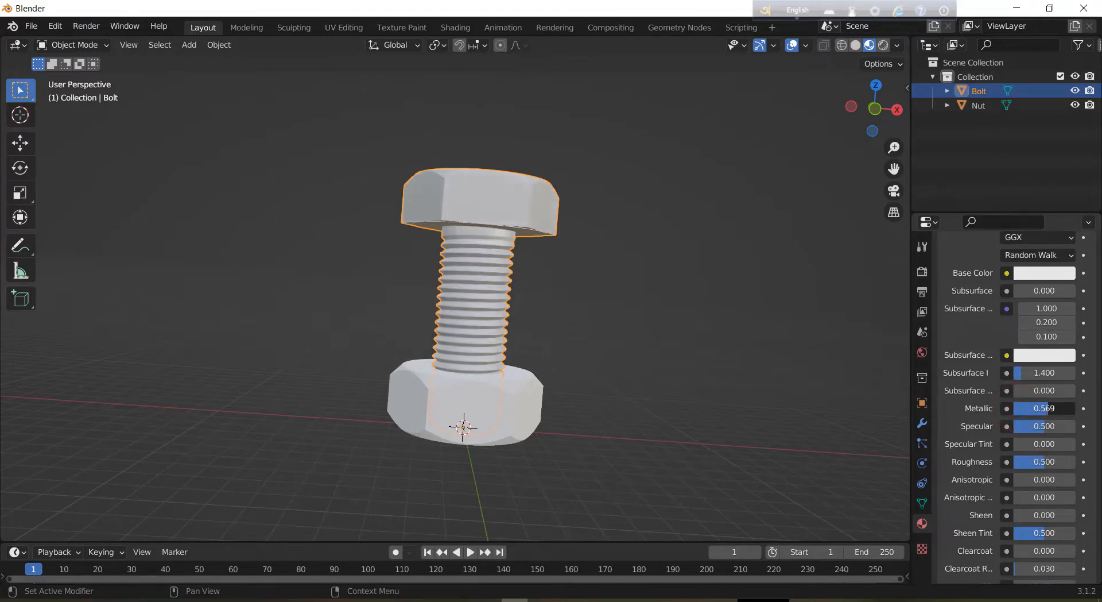
mouse_move(1057, 408)
left_mouse_down()
mouse_move(1076, 407)
mouse_move(1055, 407)
left_mouse_up()
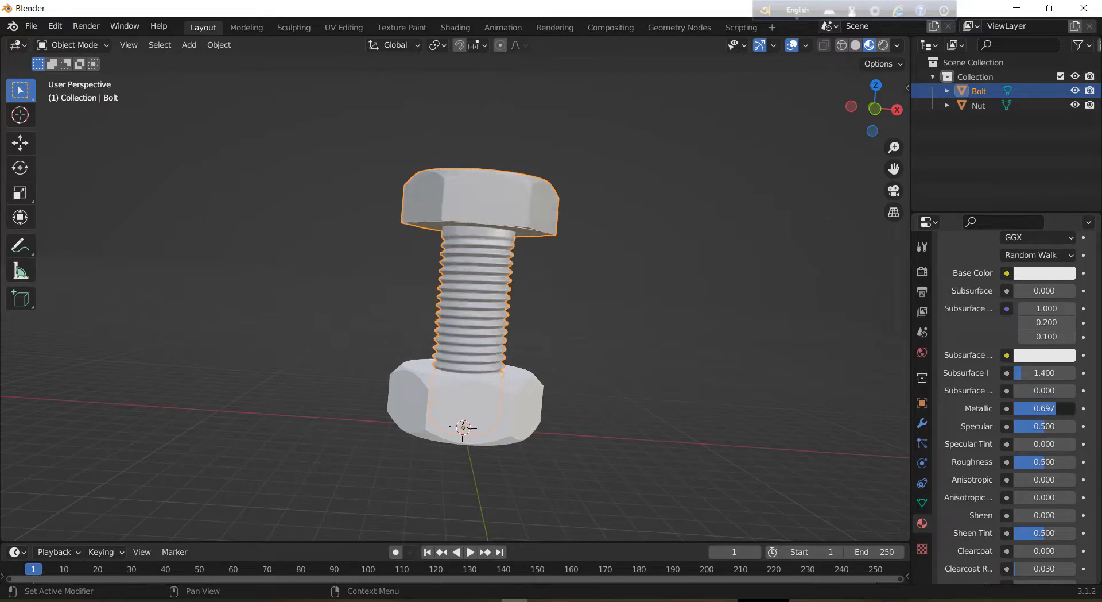
middle_click_drag(645, 315, 625, 351)
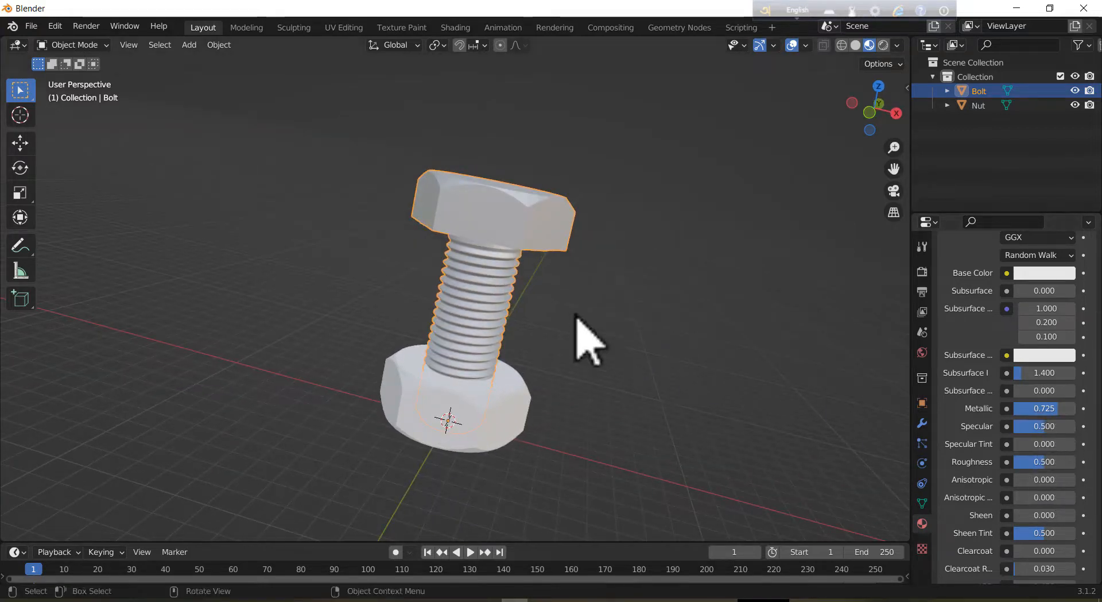
middle_click_drag(614, 267, 665, 227)
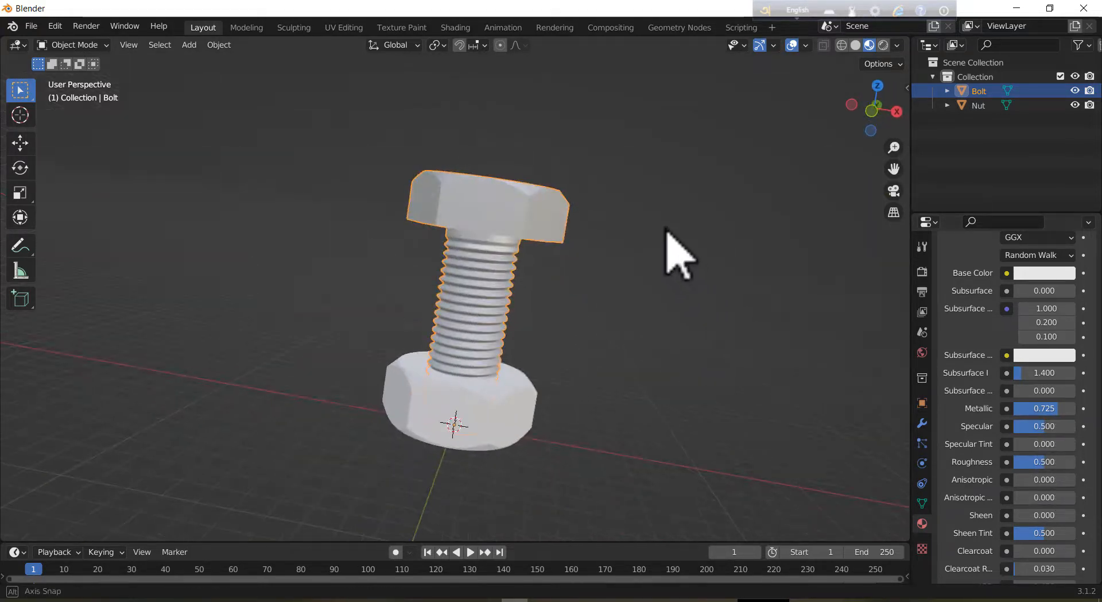
Lower the Roughness of the bolt's material to about 0.17
scroll(981, 438, "down", 1)
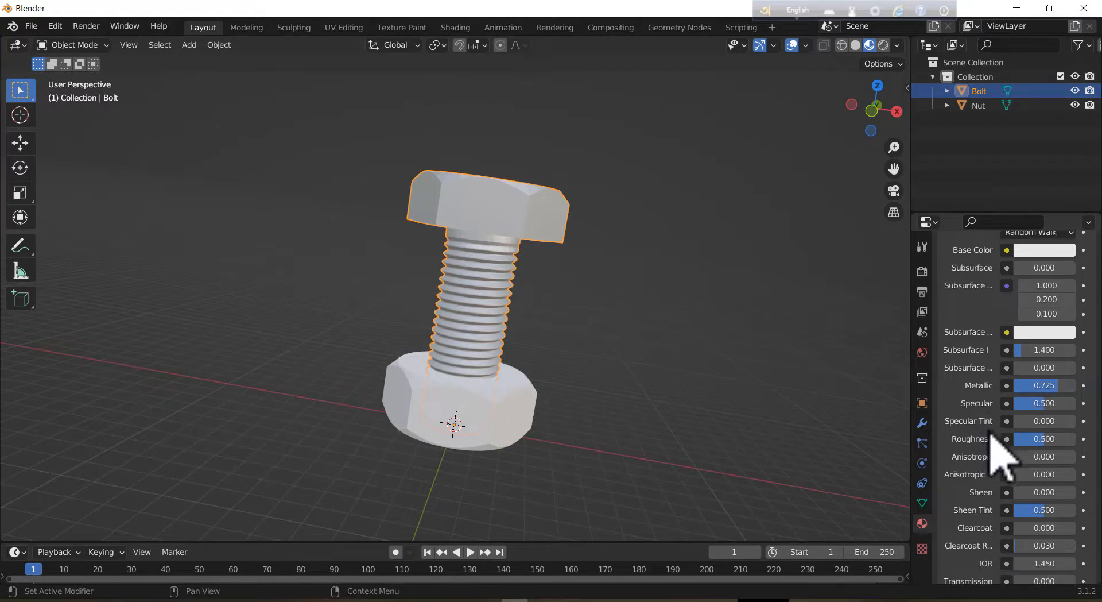
left_click(1038, 438)
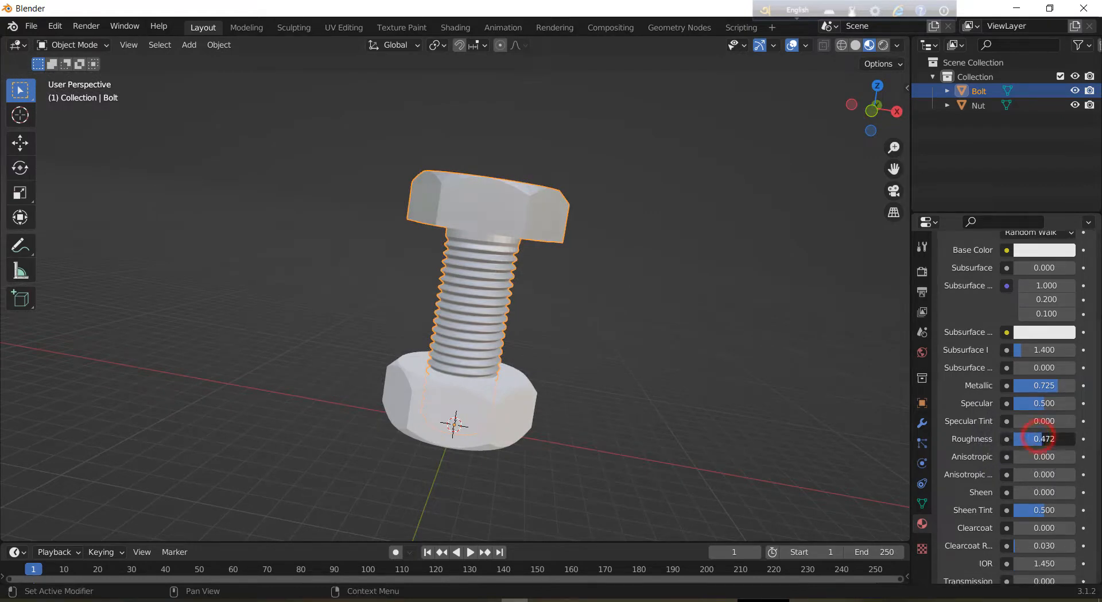
left_click_drag(1038, 438, 1012, 438)
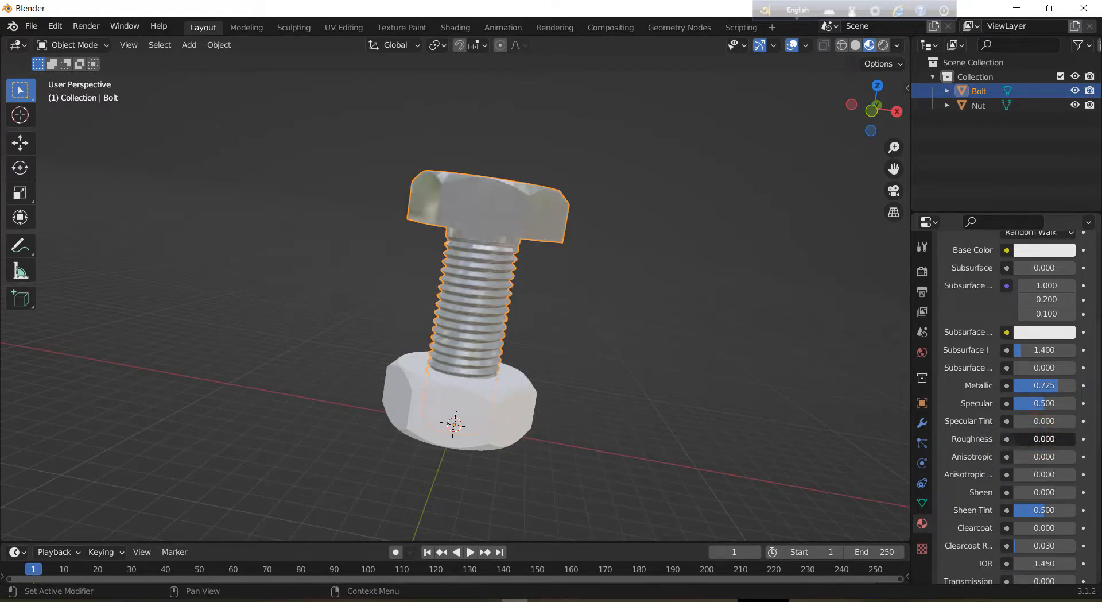
middle_click_drag(615, 258, 622, 291)
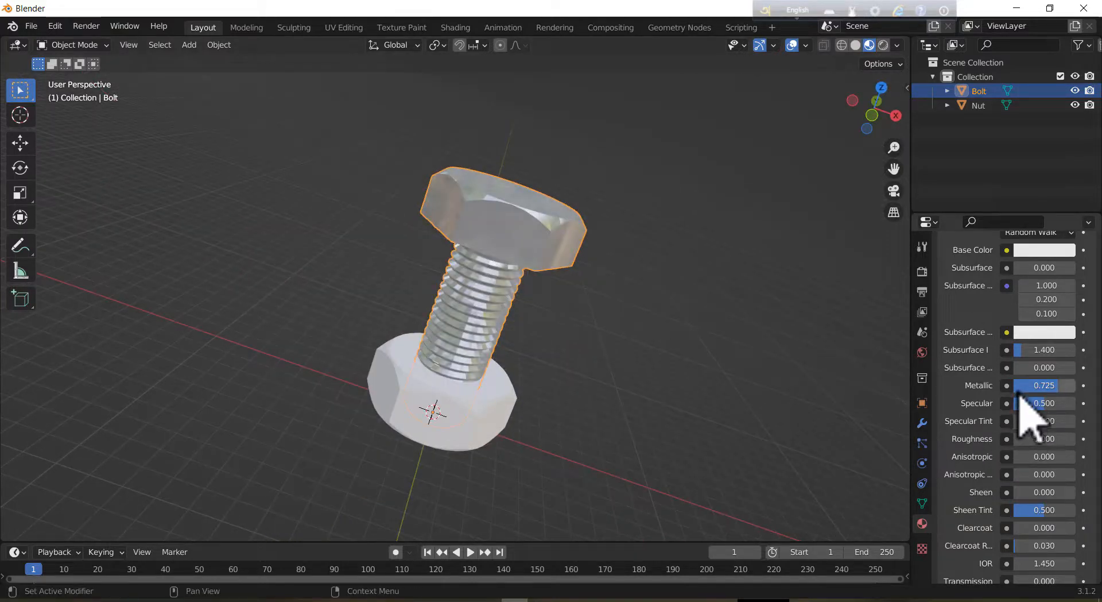
left_click_drag(1030, 440, 1031, 439)
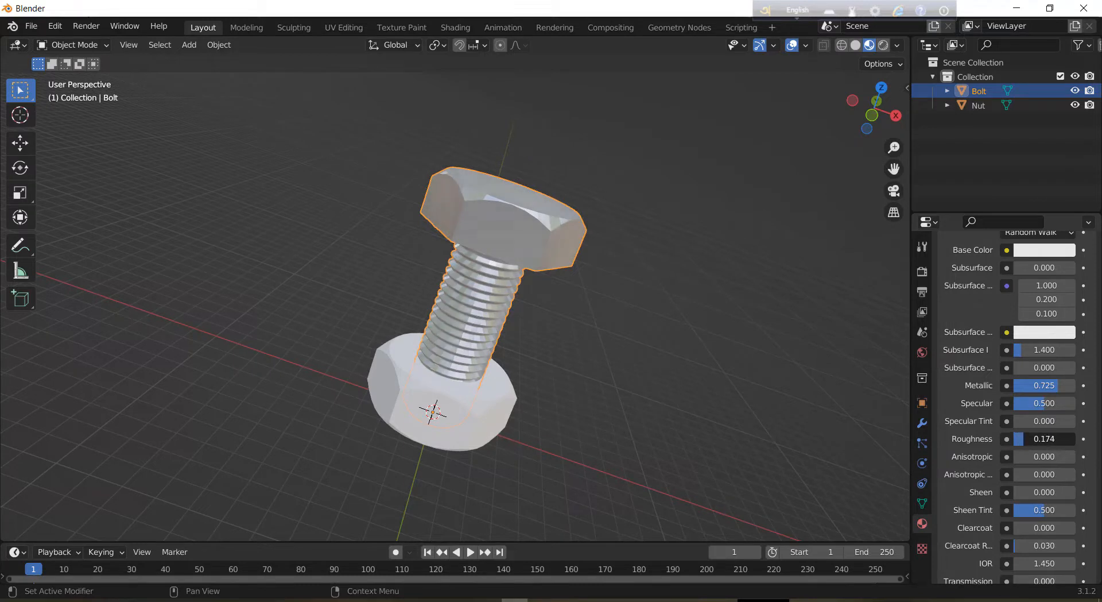
middle_click_drag(652, 270, 681, 270)
middle_click_drag(630, 351, 489, 238)
Give the nut a new material and set its Metallic value to 1.000
left_click(417, 401)
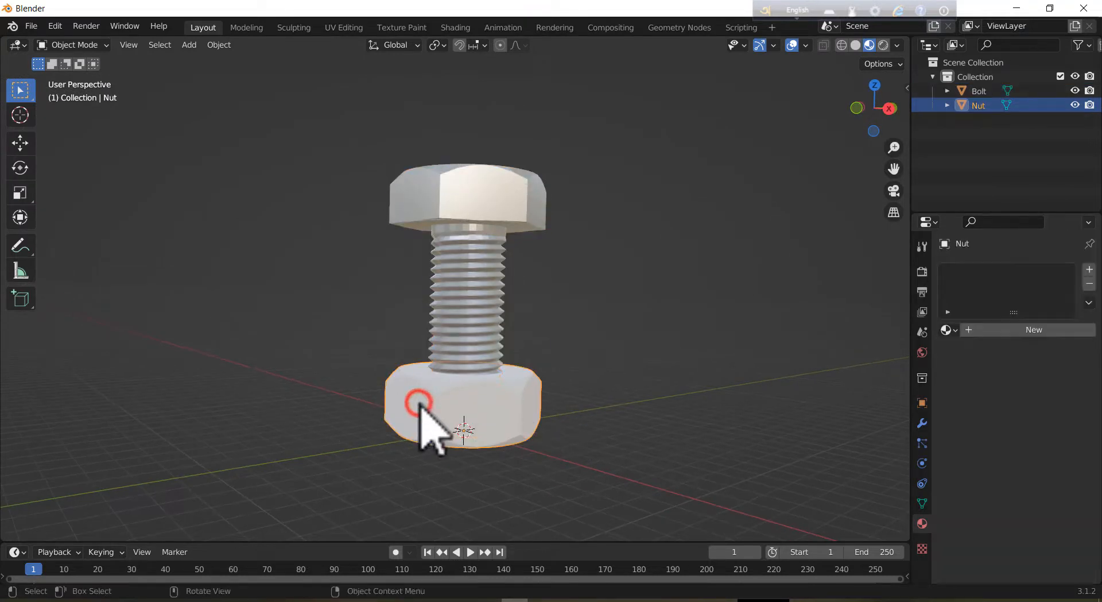
left_click(1033, 330)
scroll(1017, 394, "down", 5)
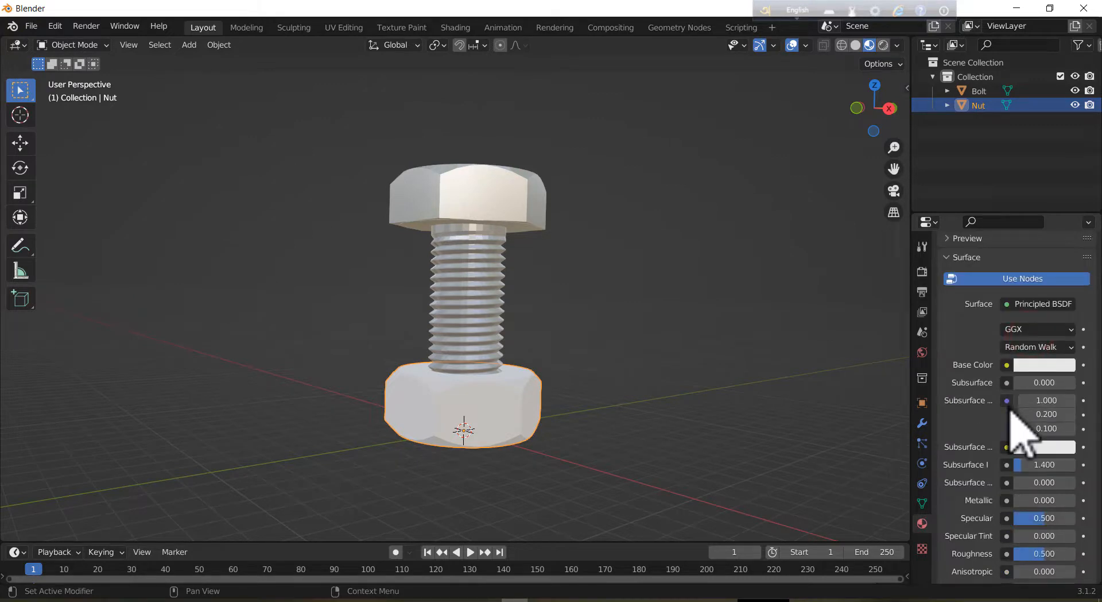
scroll(1018, 436, "down", 2)
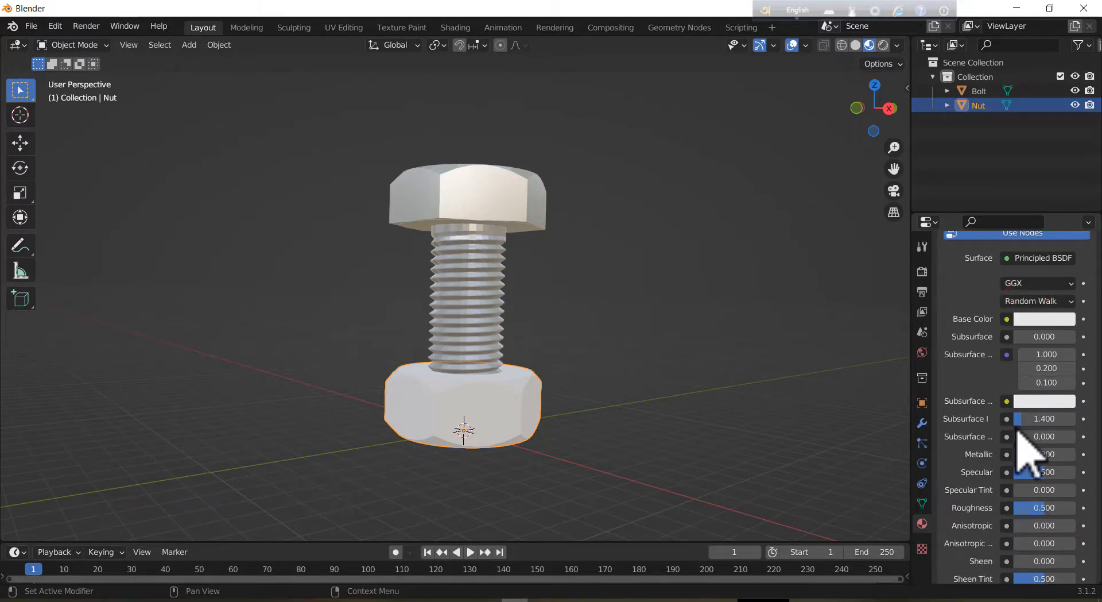
left_click(1008, 454)
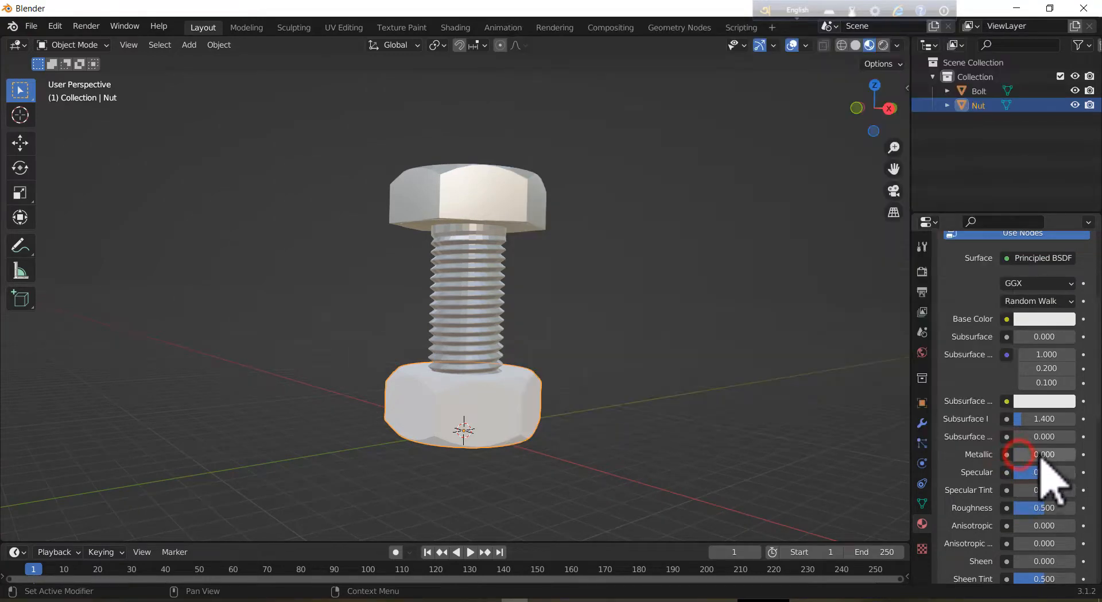
left_click_drag(1033, 454, 1074, 453)
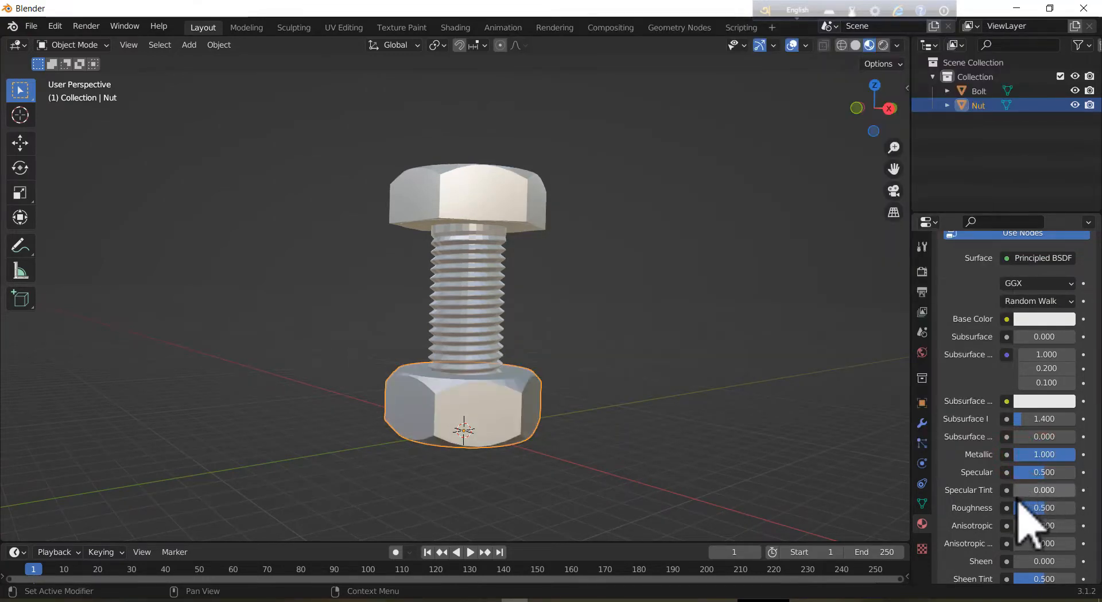
Lower the Roughness of the nut's material to 0.161 and deselect the nut
scroll(1053, 476, "down", 2)
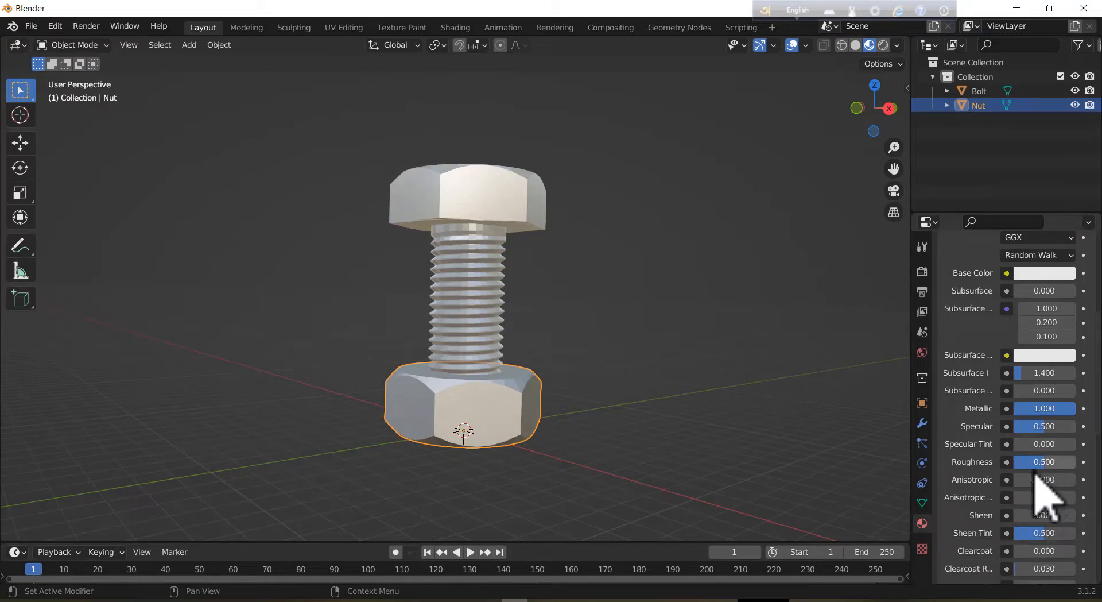
left_click(1045, 461)
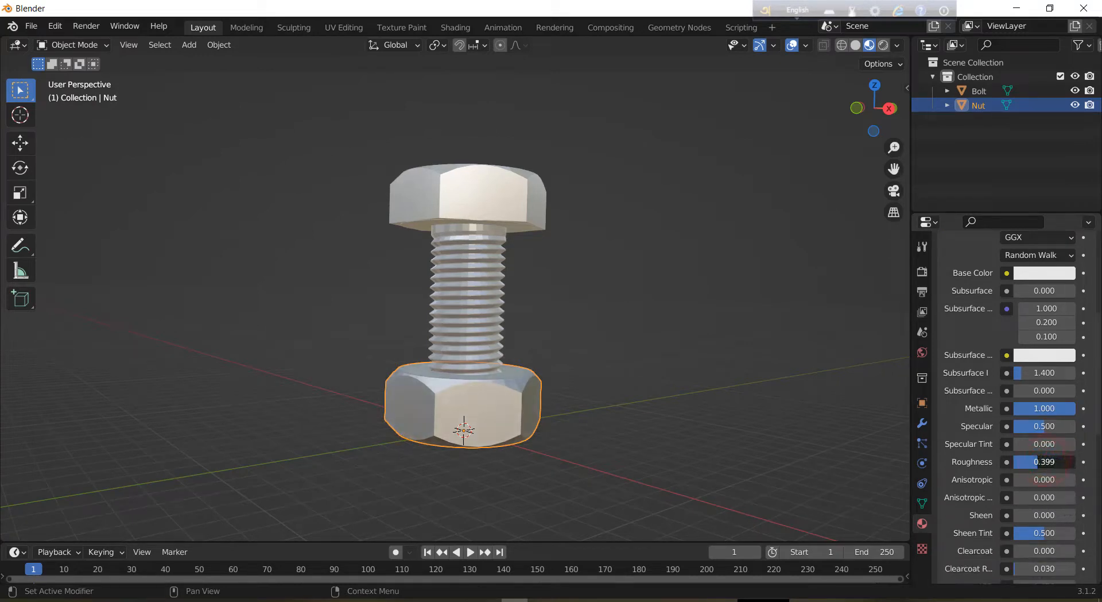
left_click_drag(1038, 462, 1030, 461)
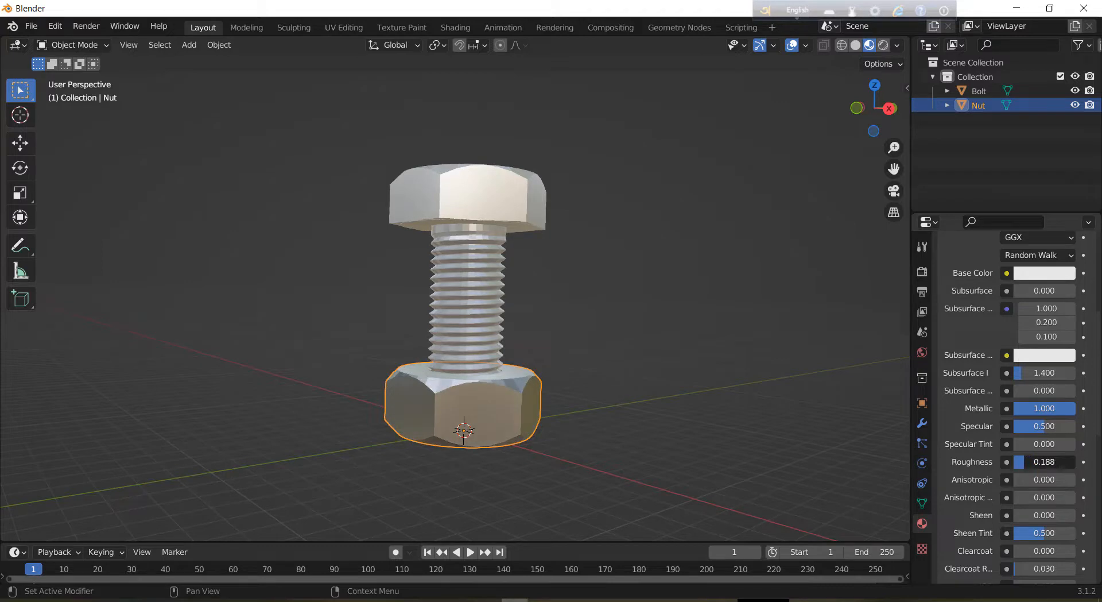
middle_click_drag(607, 304, 722, 198)
left_click(722, 198)
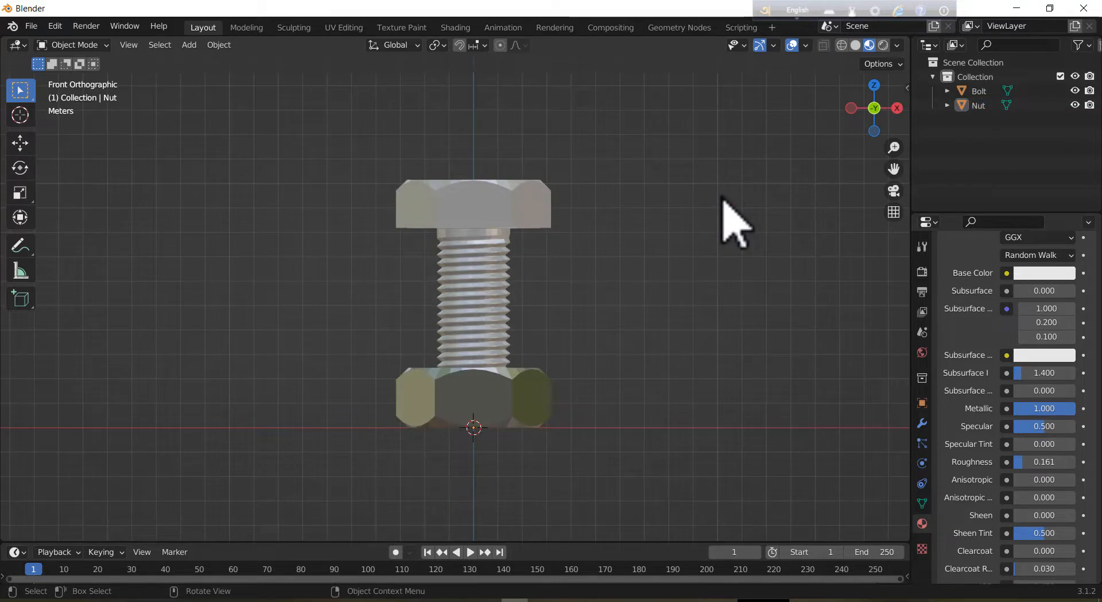
middle_click_drag(605, 227, 530, 287)
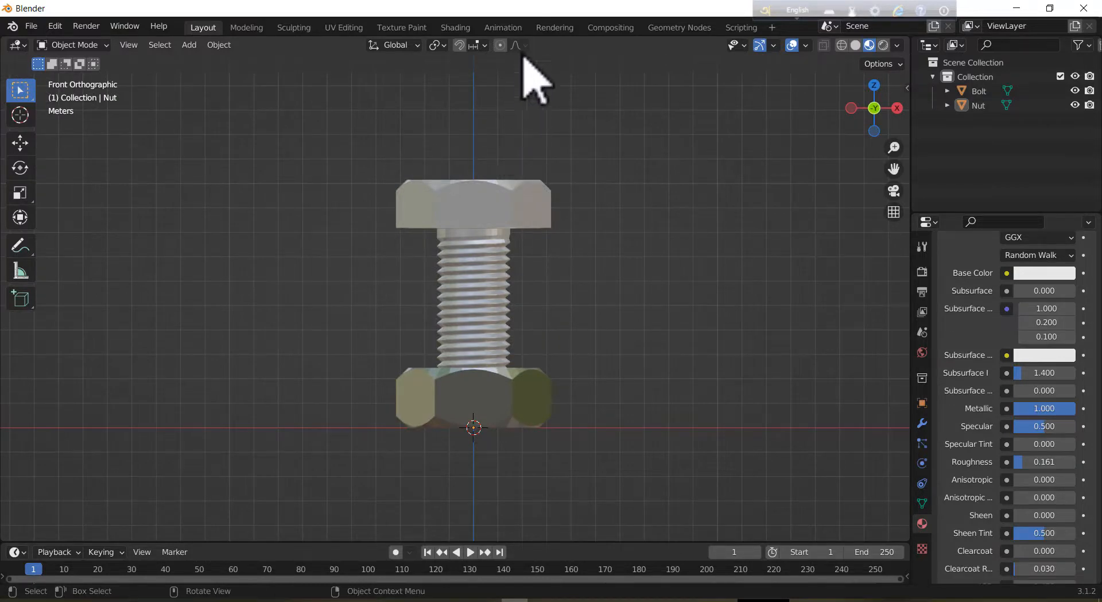
Switch to the Animation workspace and insert a Location & Rotation keyframe for the nut at frame 1
left_click(503, 27)
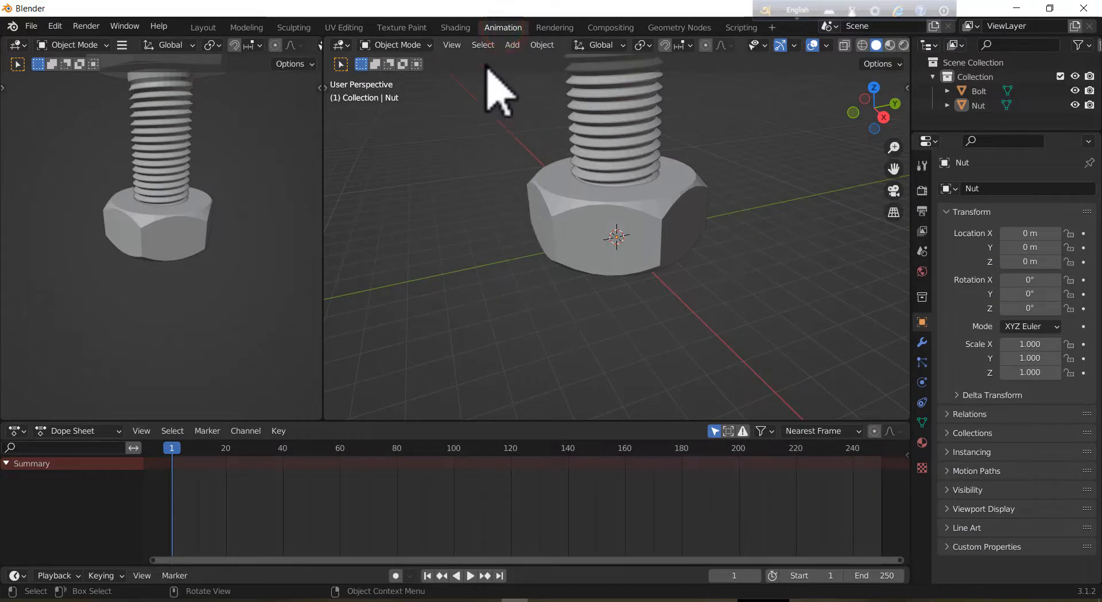
scroll(591, 240, "down", 7)
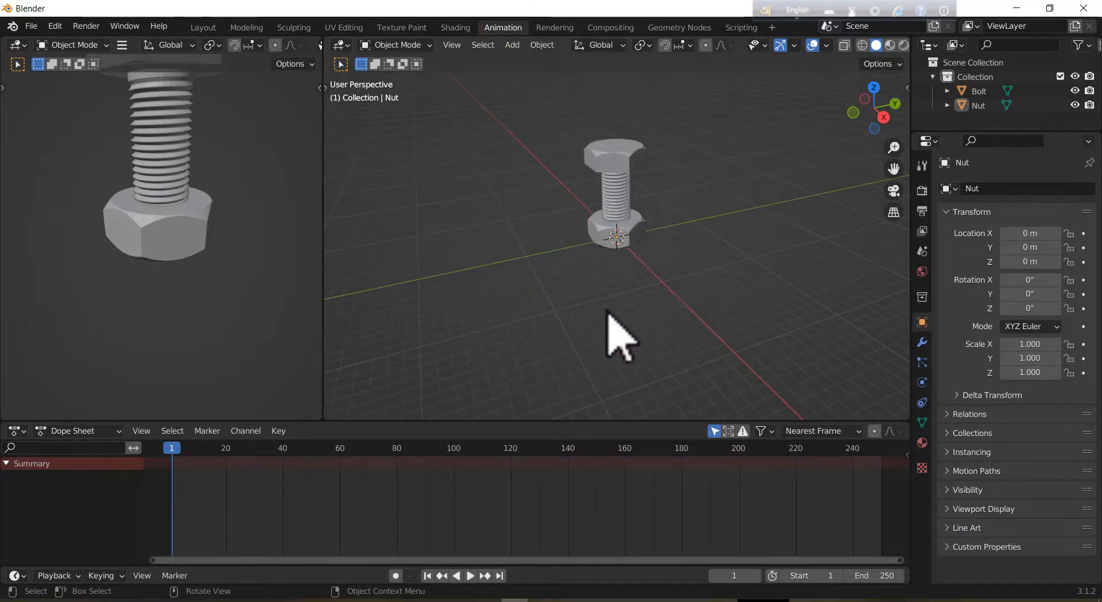
middle_click_drag(609, 313, 574, 176)
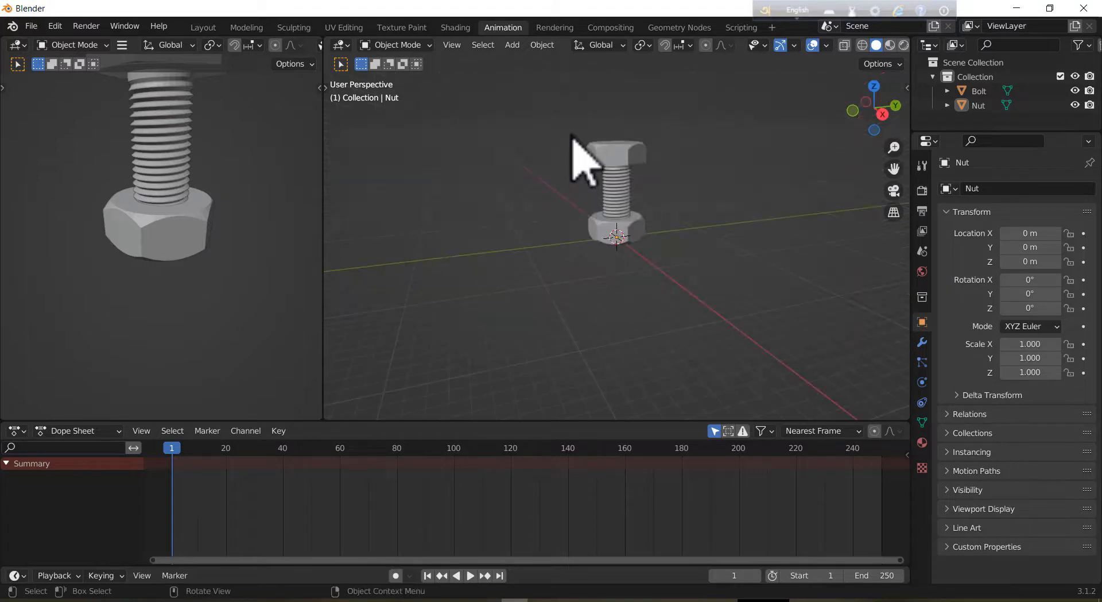
left_click(596, 229)
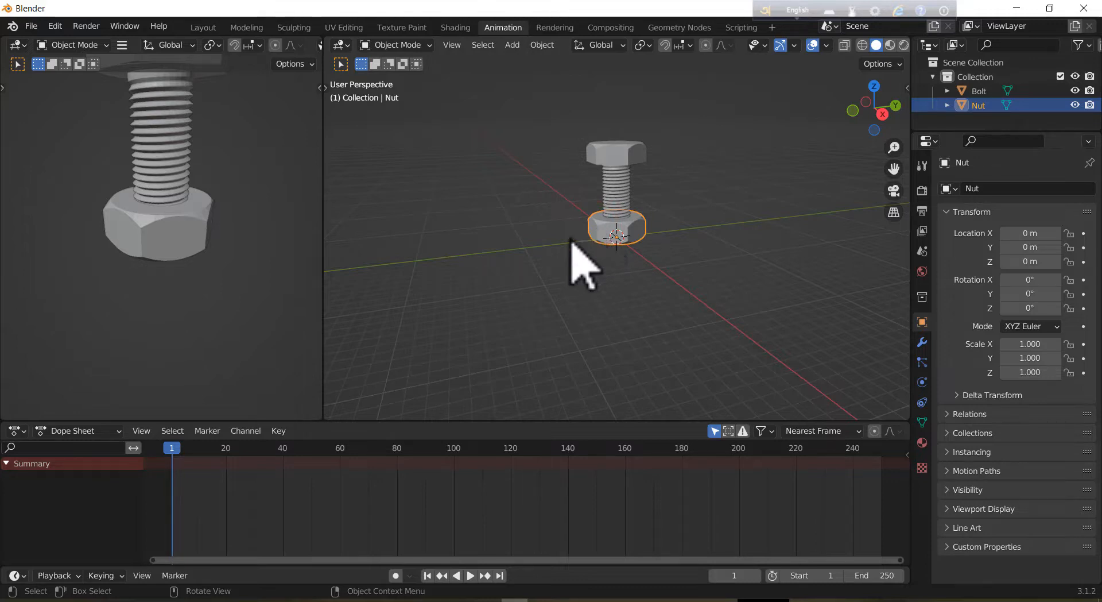
key("i")
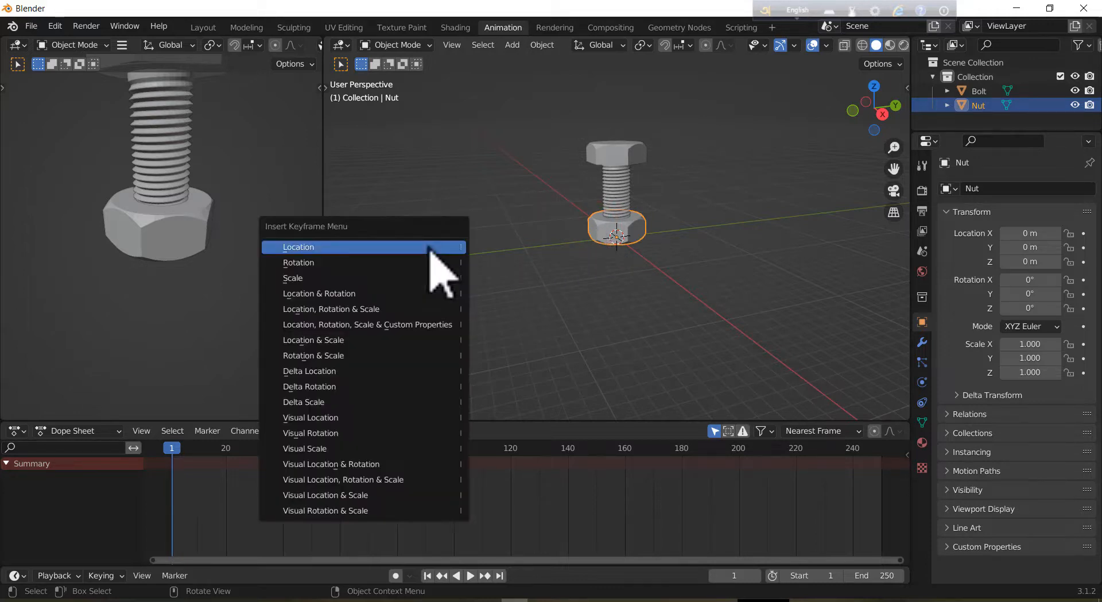
left_click(412, 294)
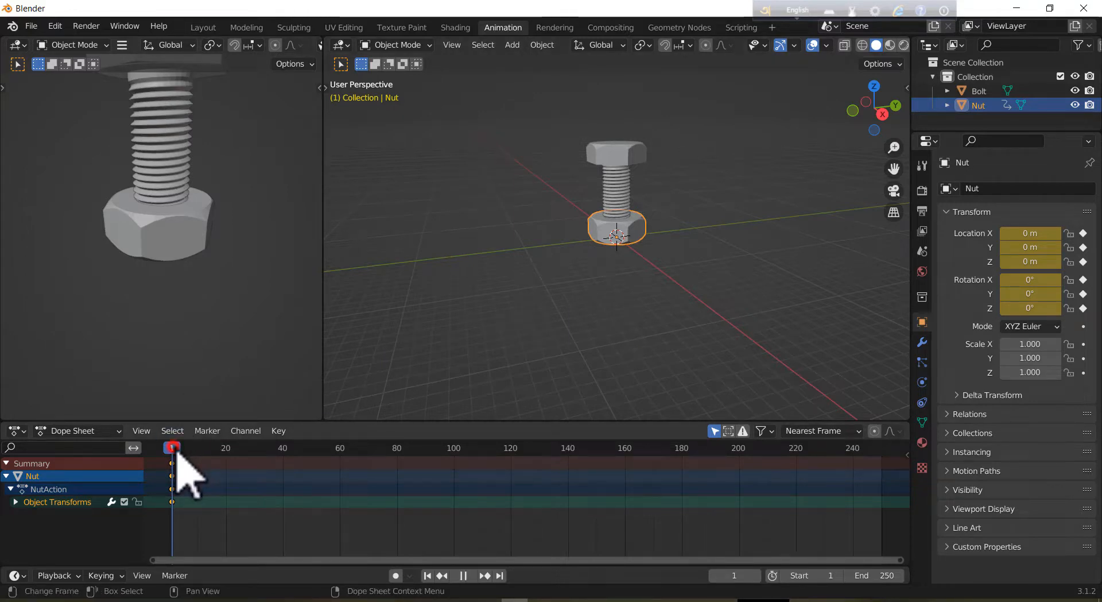
Move the current frame to 100 and set the animation's end frame to 100
left_click_drag(236, 450, 453, 448)
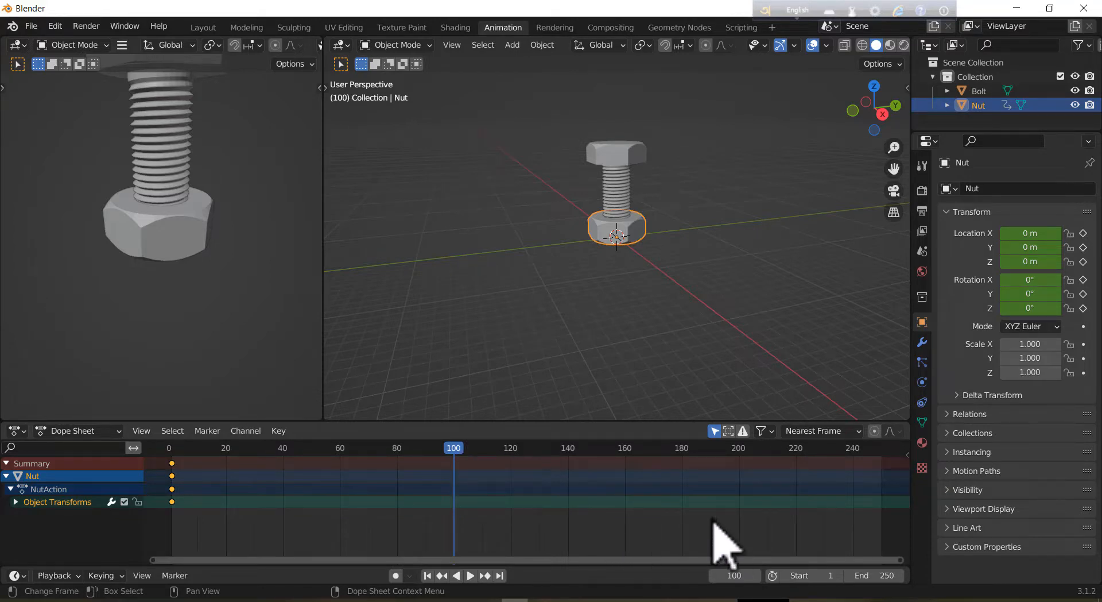
left_click(870, 580)
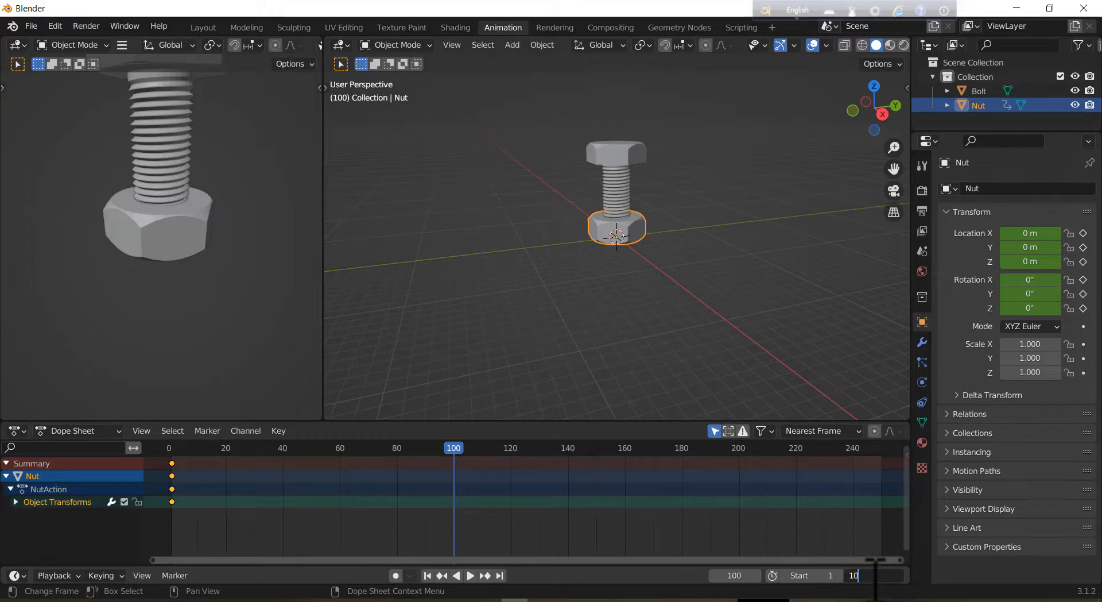
type("100")
key("Return")
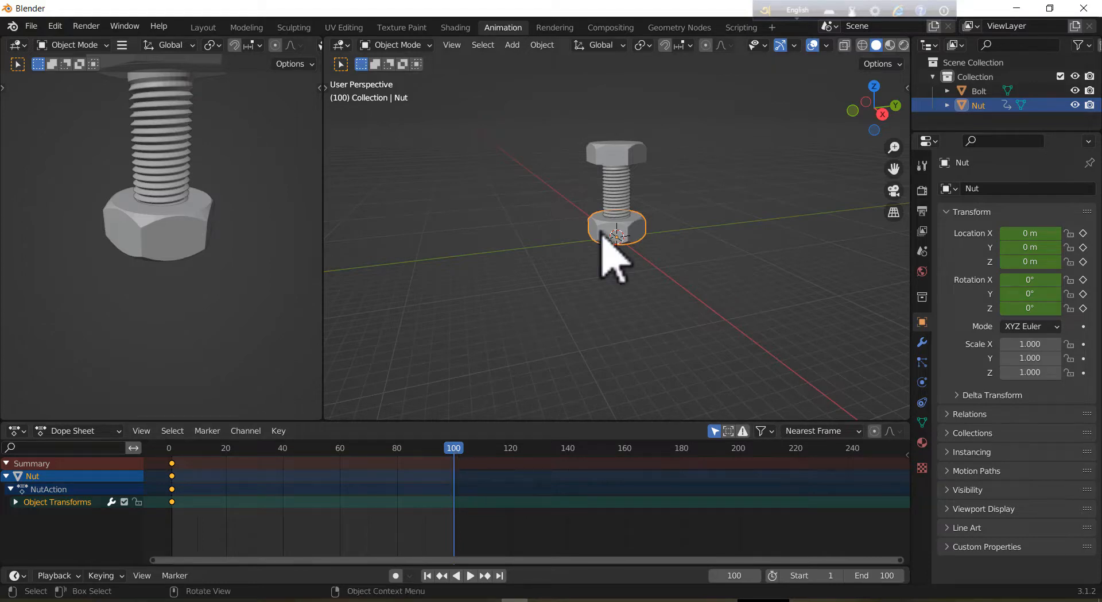
Raise the nut about 5.481 m along Z to just below the bolt head and insert a Location keyframe at frame 100
key("KP_1")
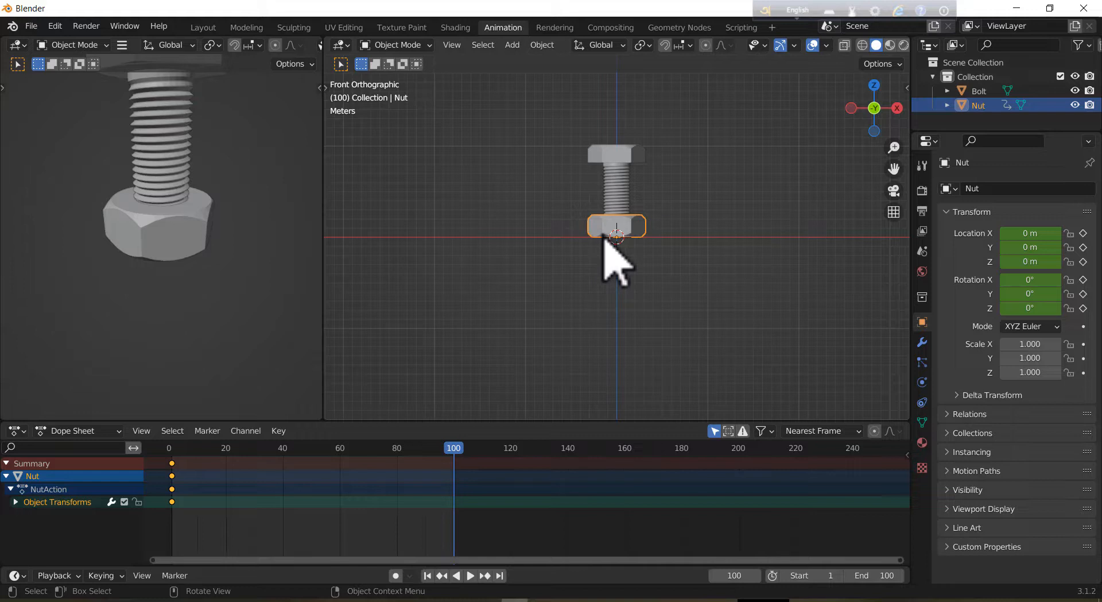
key("g")
key("z")
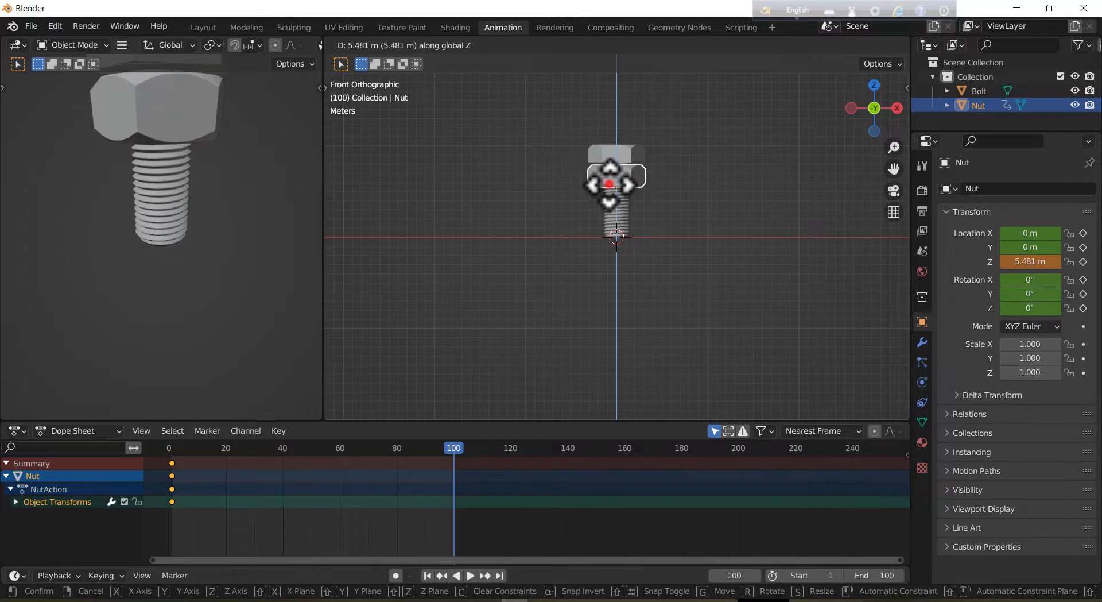
left_click(611, 187)
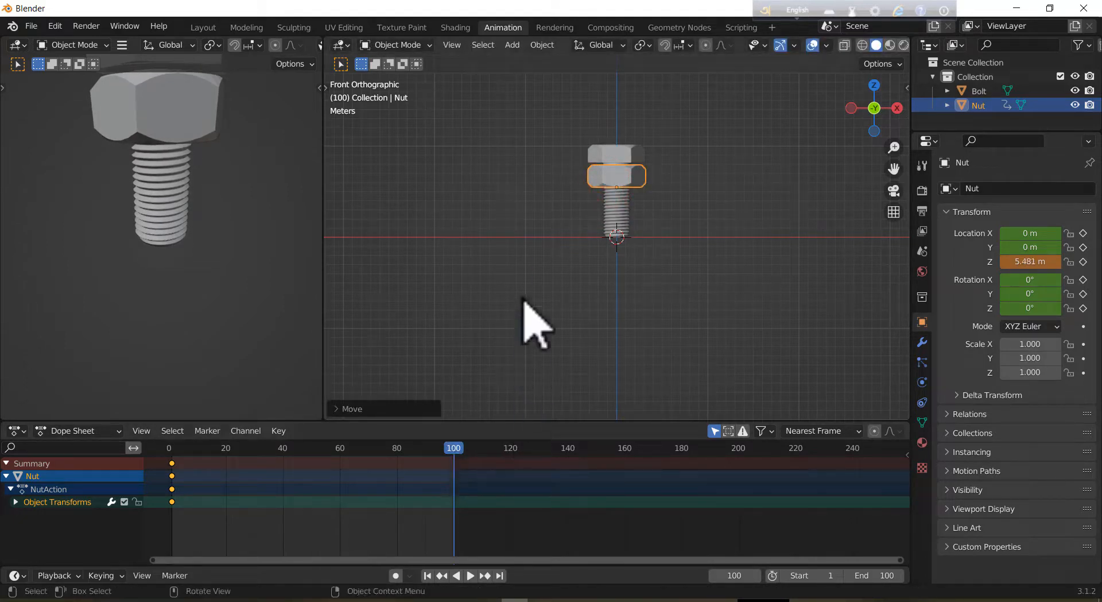
key("i")
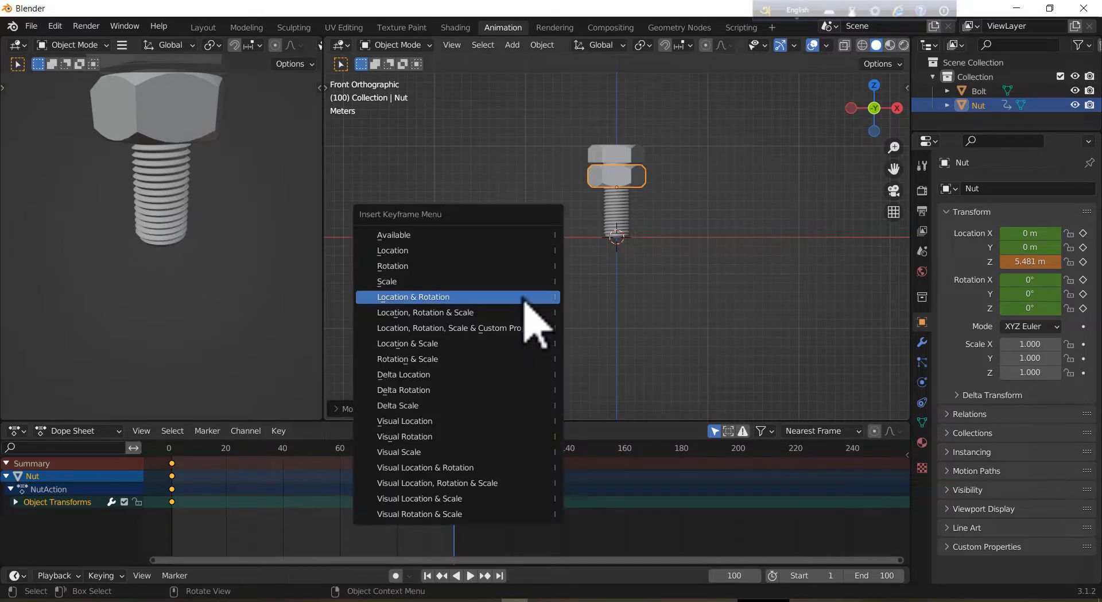
left_click(519, 253)
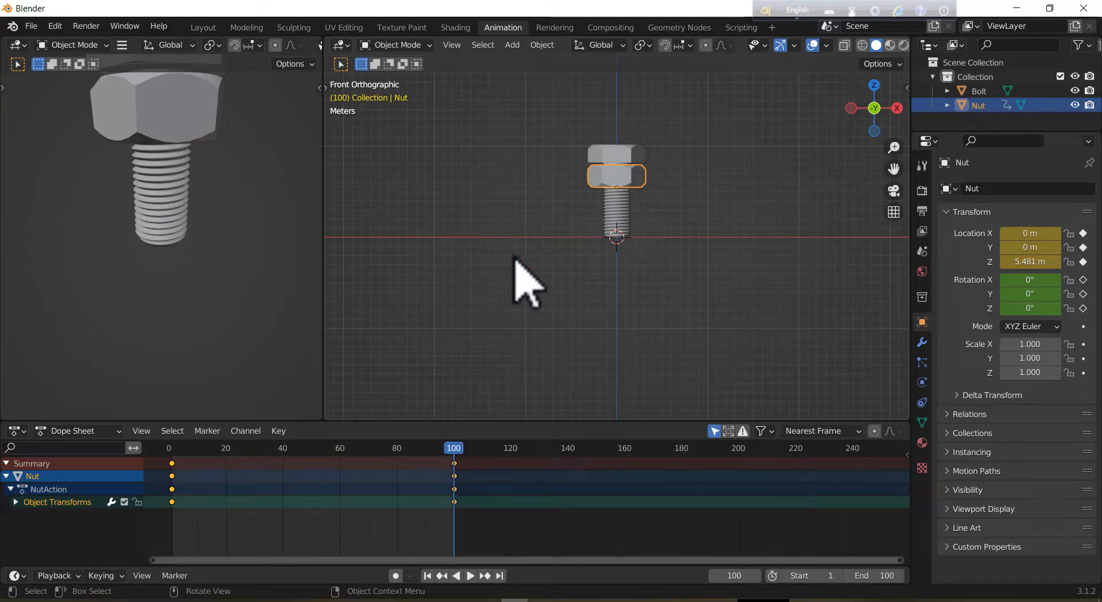
Play the nut's upward movement, return to frame 1 and play the animation again to check it
key("space")
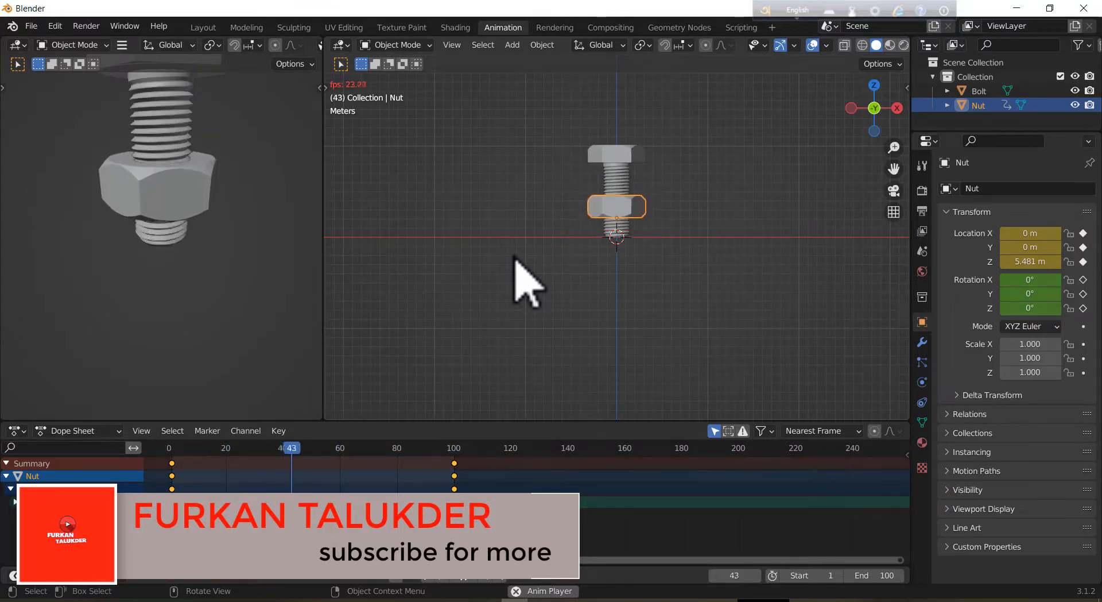
key("space")
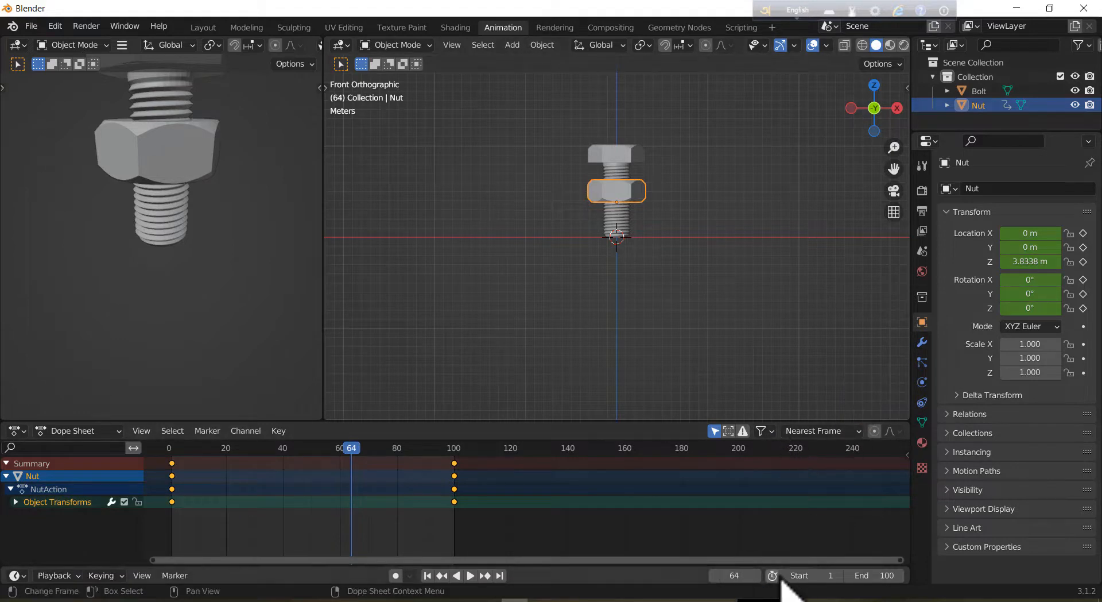
left_click(736, 576)
type("1")
key("Return")
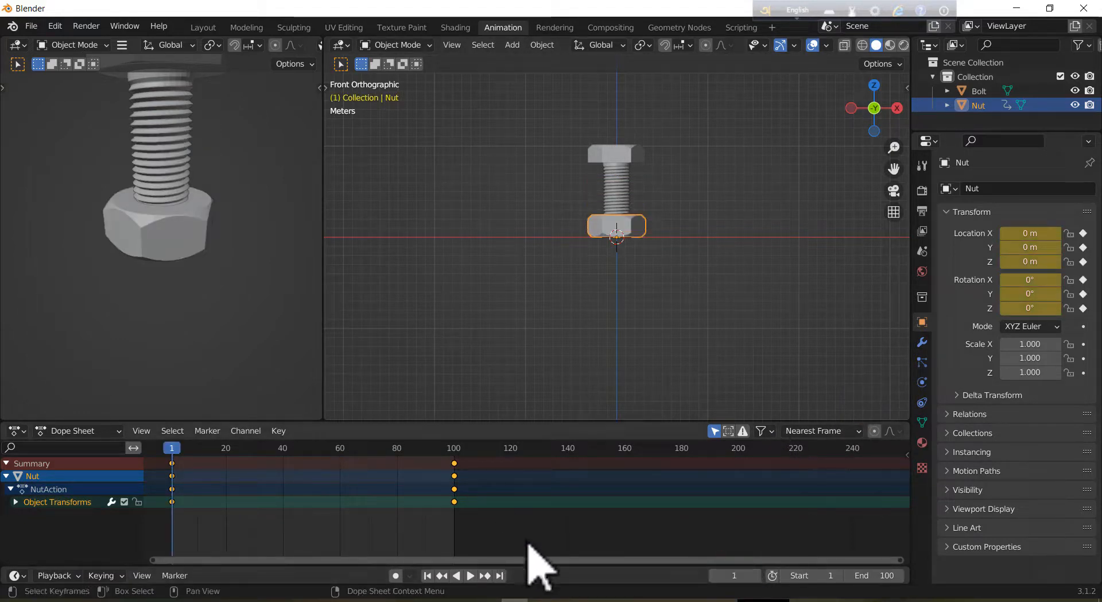
key("space")
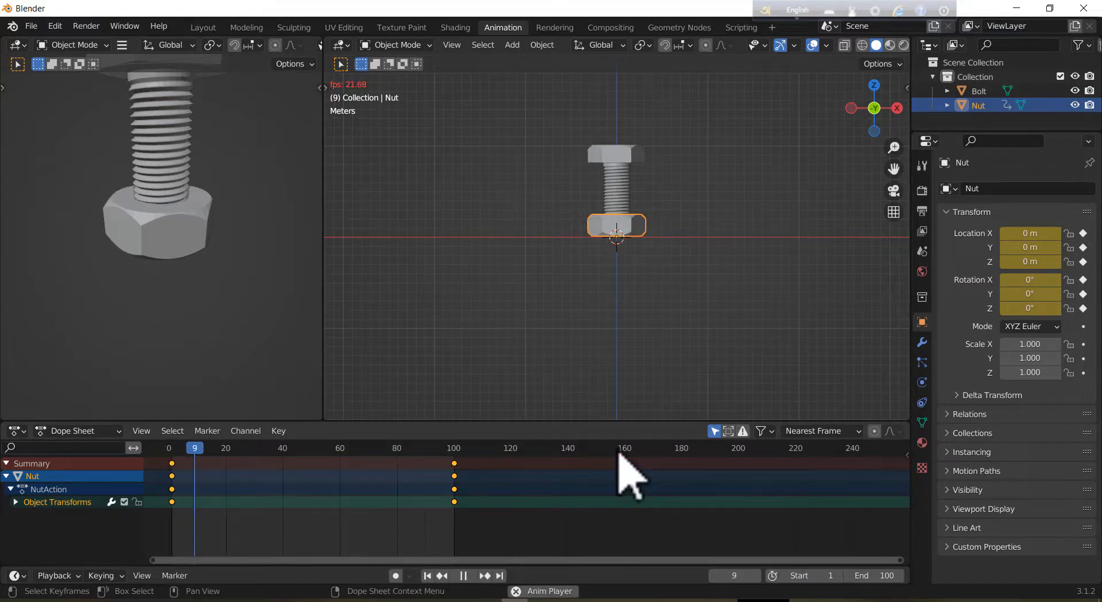
key("space")
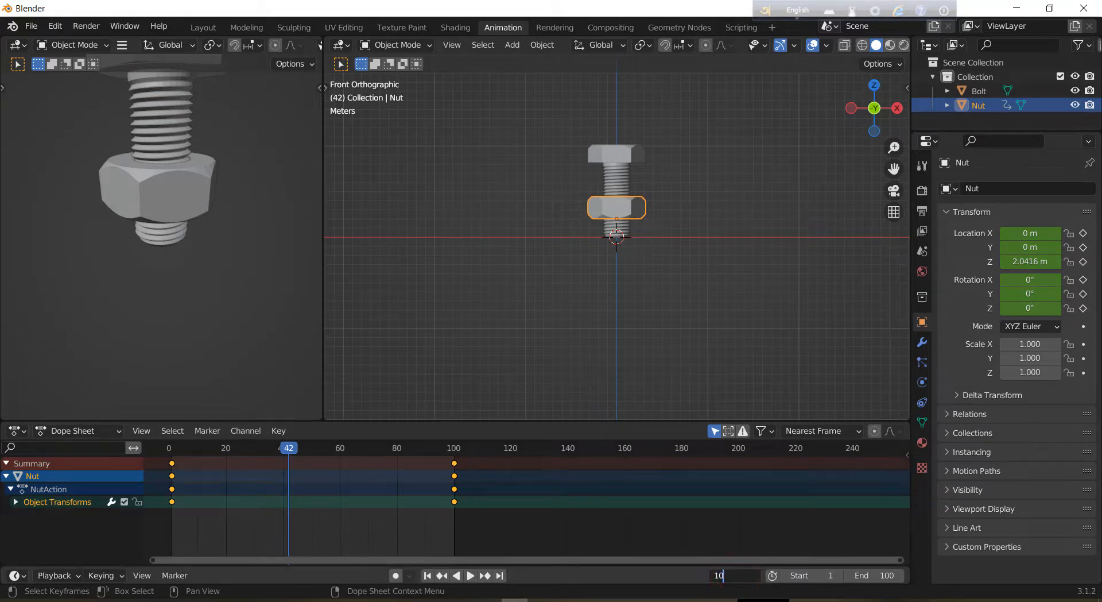
At frame 100, set the nut's Z rotation to 500° and keyframe that rotation
key("Return")
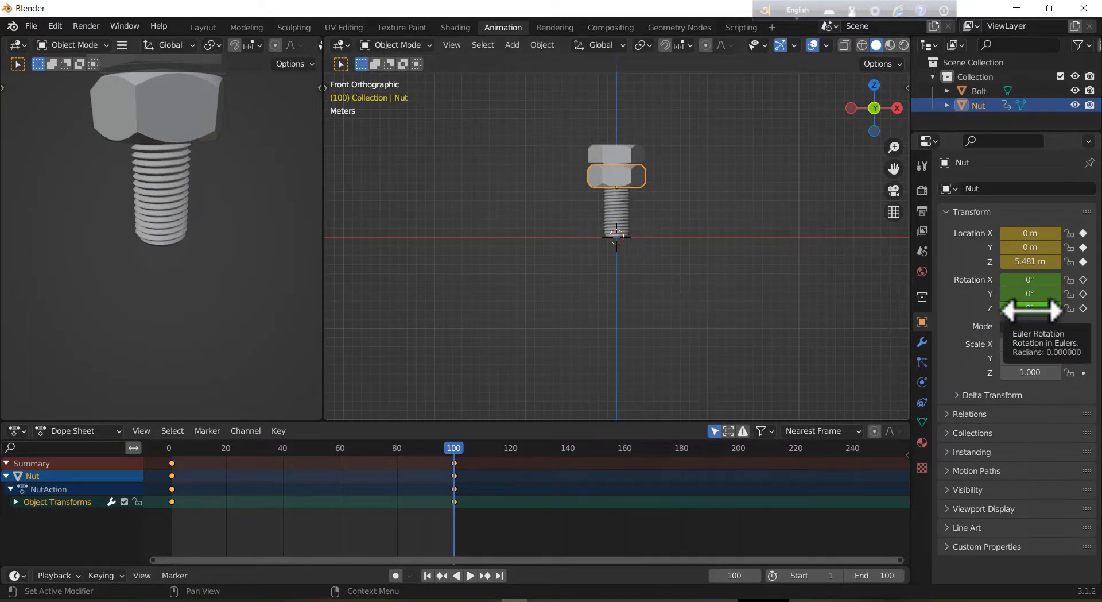
left_click(1031, 308)
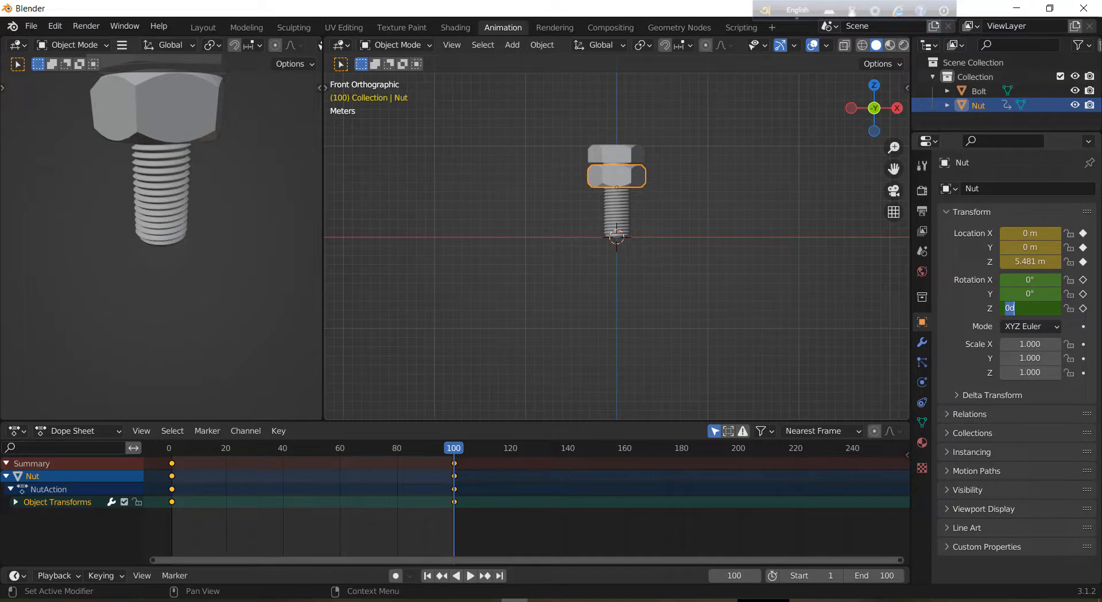
type("500")
key("Return")
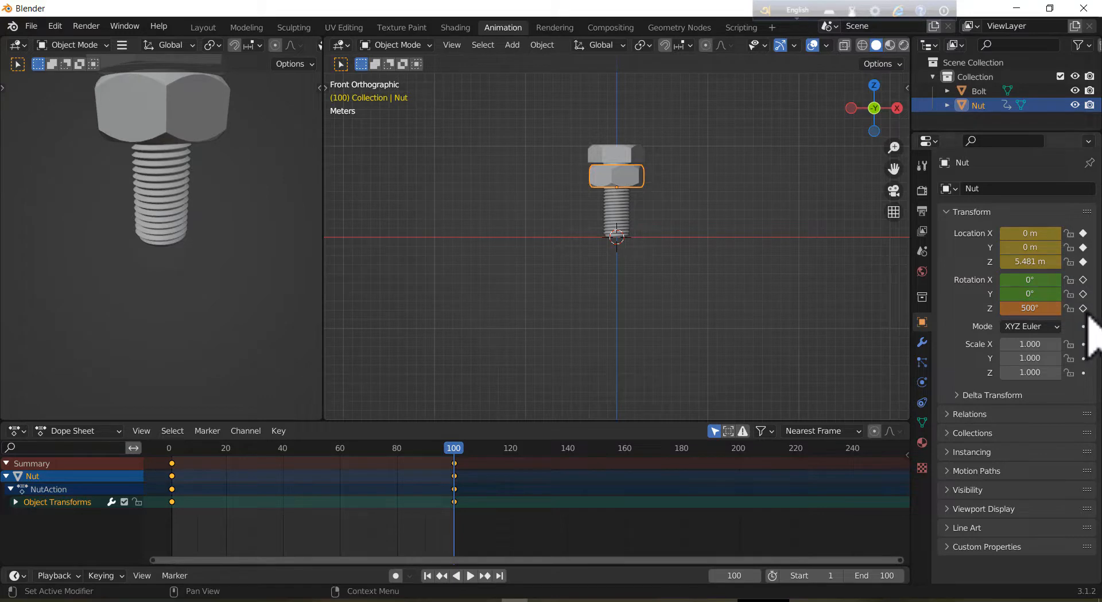
left_click(1083, 247)
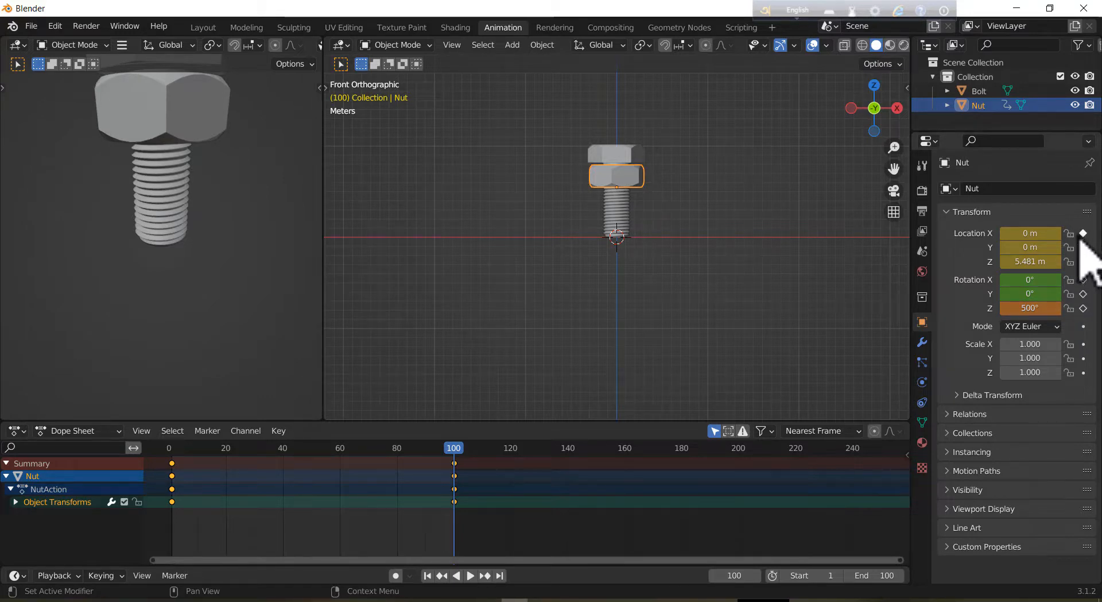
left_click(1083, 261)
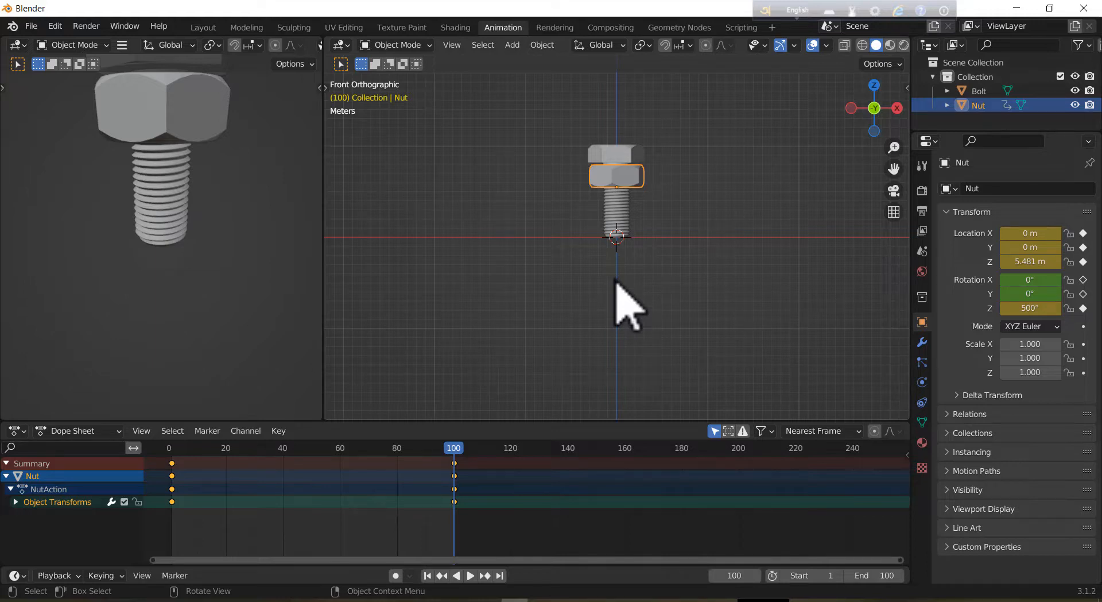
Play the animation and examine the nut's turning motion along the bolt from several angles in the Layout workspace
key("space")
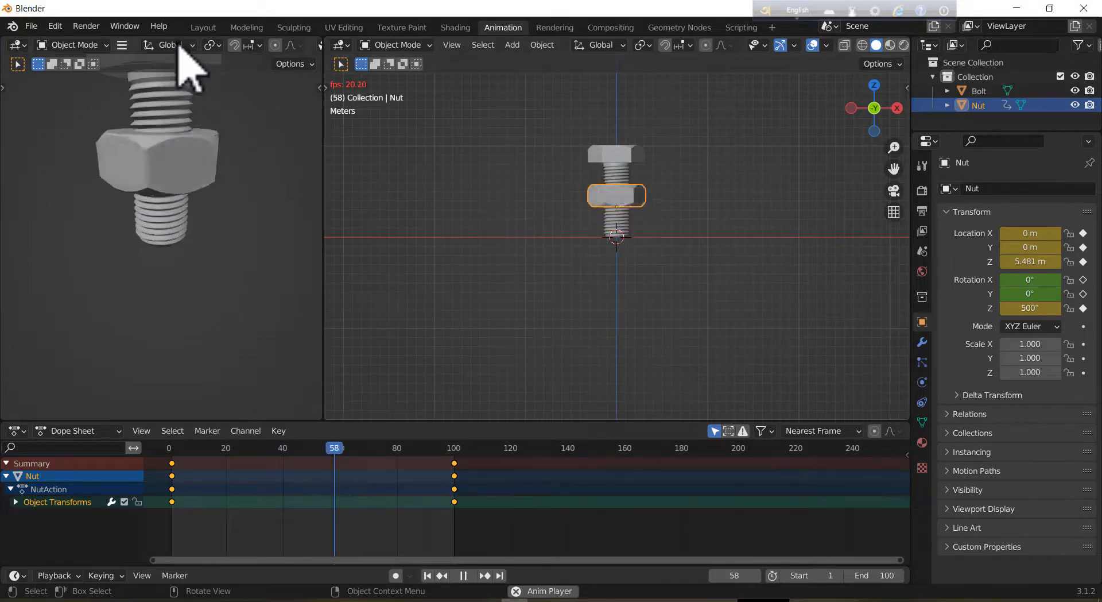
left_click(203, 28)
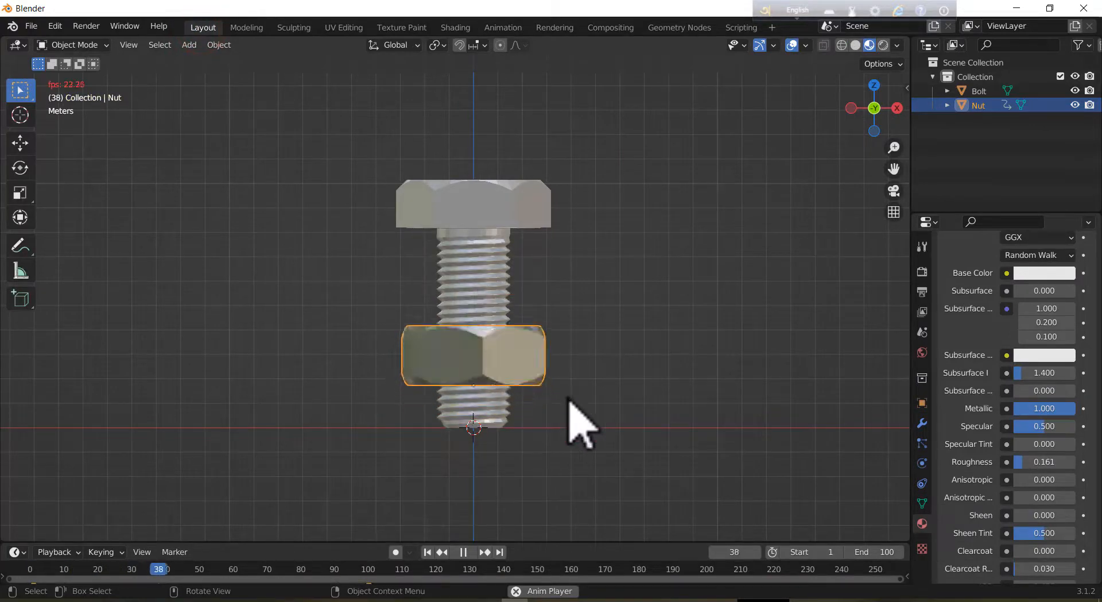
middle_click_drag(653, 216, 696, 225)
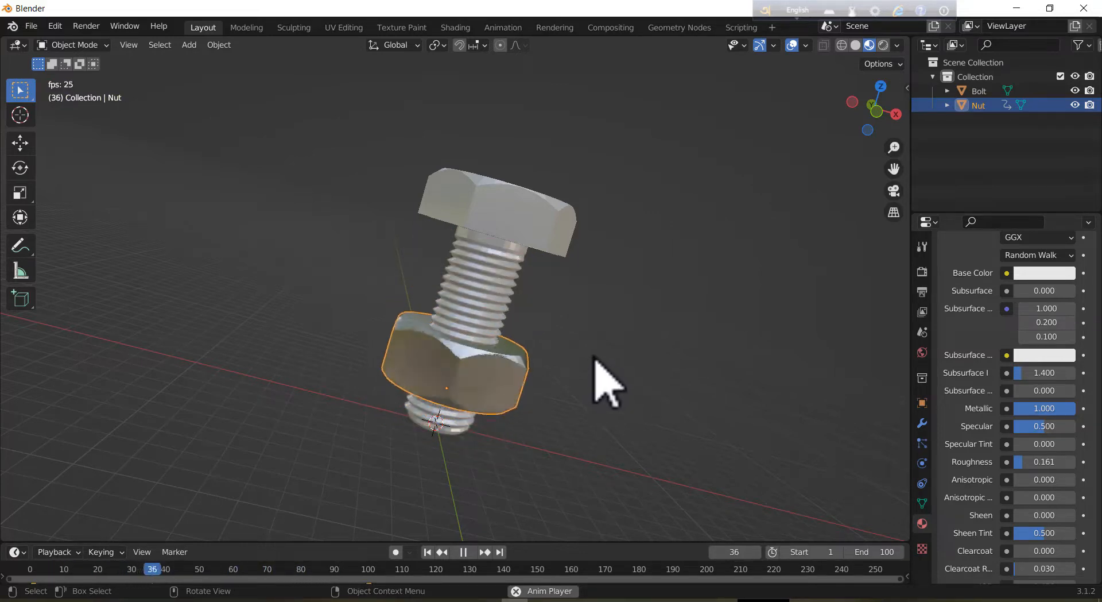
middle_click_drag(623, 345, 450, 344)
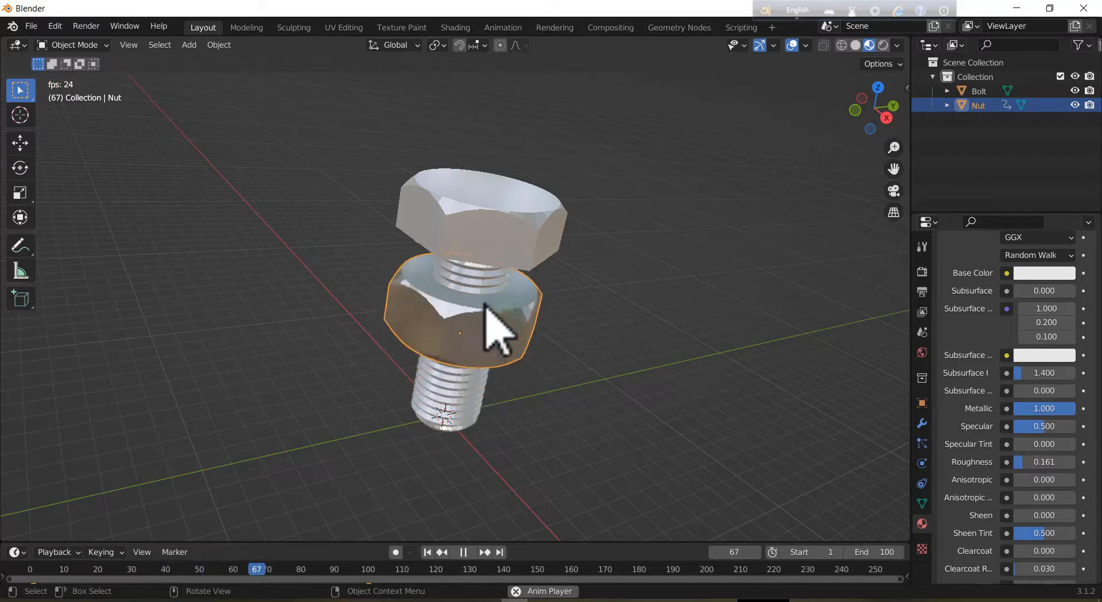
middle_click_drag(622, 298, 561, 365)
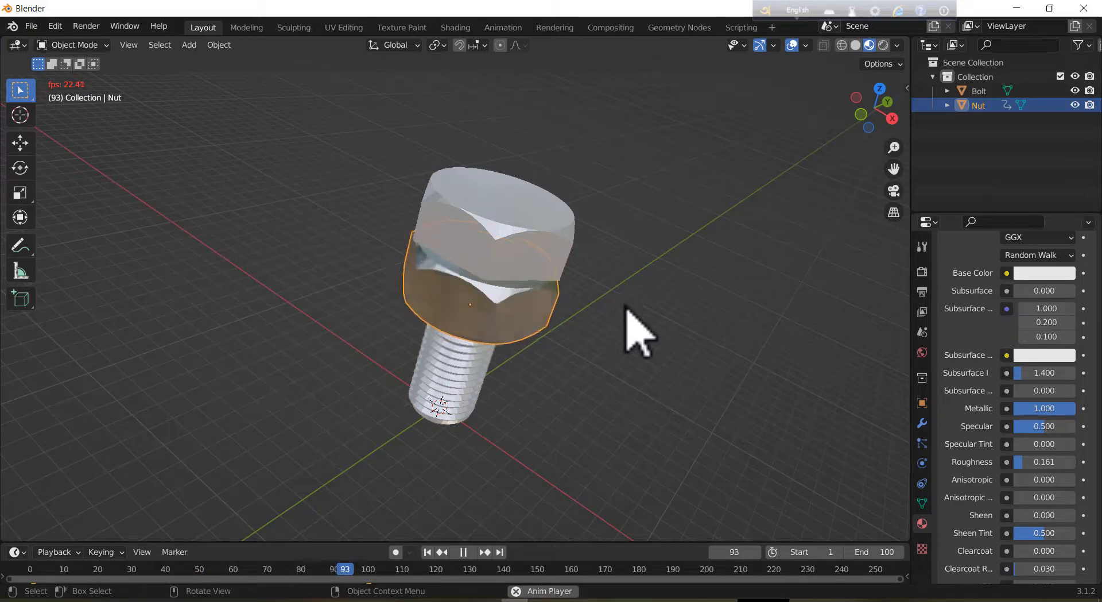
middle_click_drag(640, 266, 492, 315)
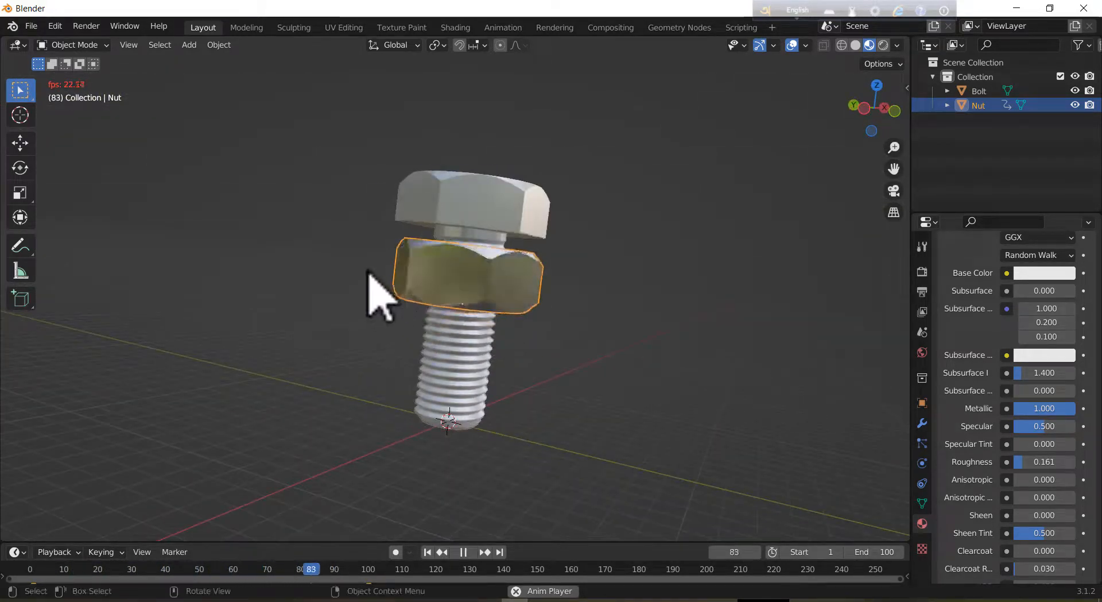
middle_click_drag(369, 285, 560, 344)
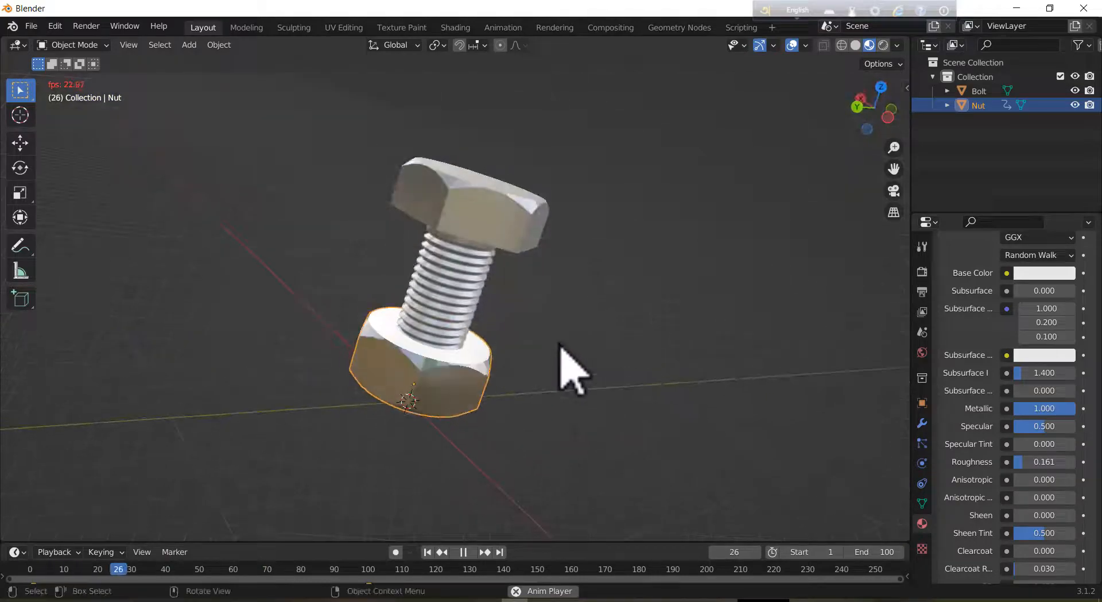